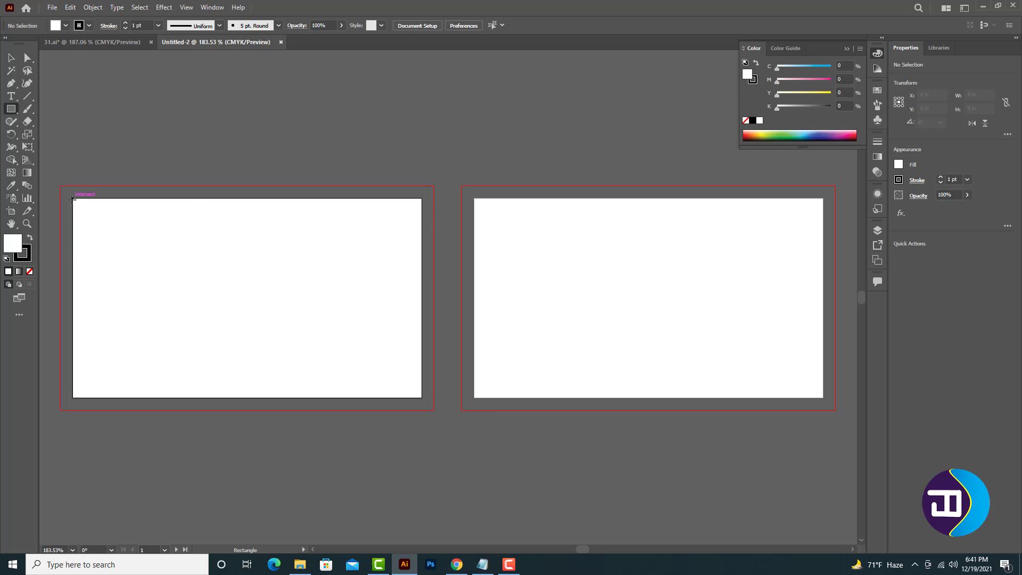
- Draw a 3.5 x 2 in rectangle without a stroke covering the first artboard, and offset its path by -0.12 in
{"action": "left_click_drag", "start_coordinate": [73, 199], "coordinate": [422, 397]}
{"action": "left_click", "coordinate": [126, 29]}
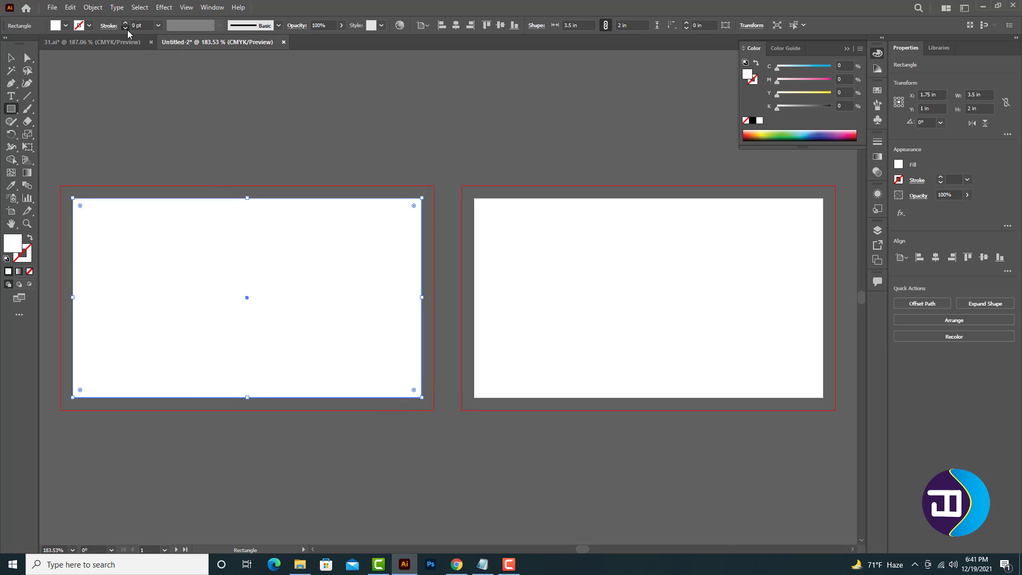
{"action": "left_click", "coordinate": [93, 8]}
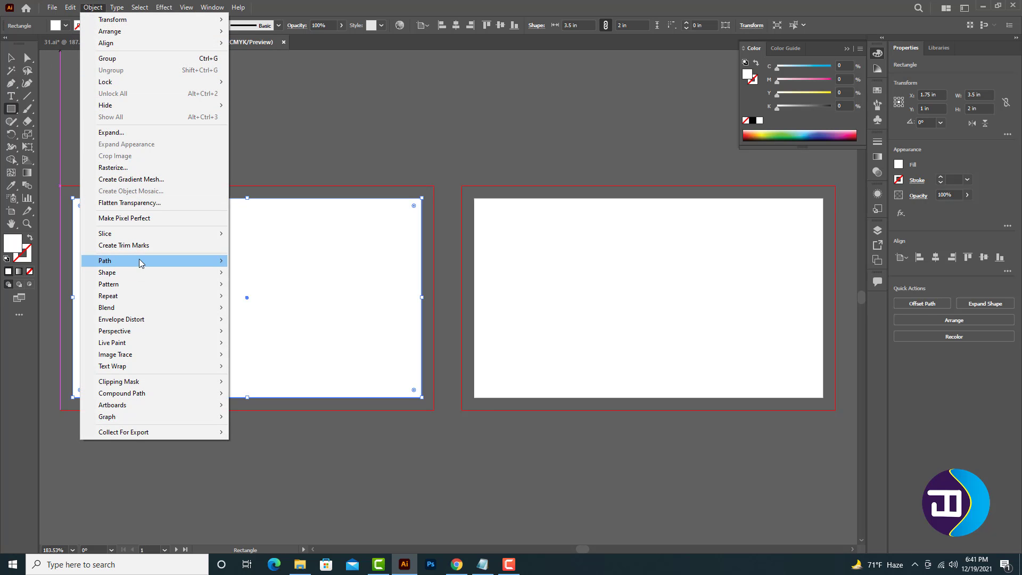
{"action": "mouse_move", "coordinate": [165, 266]}
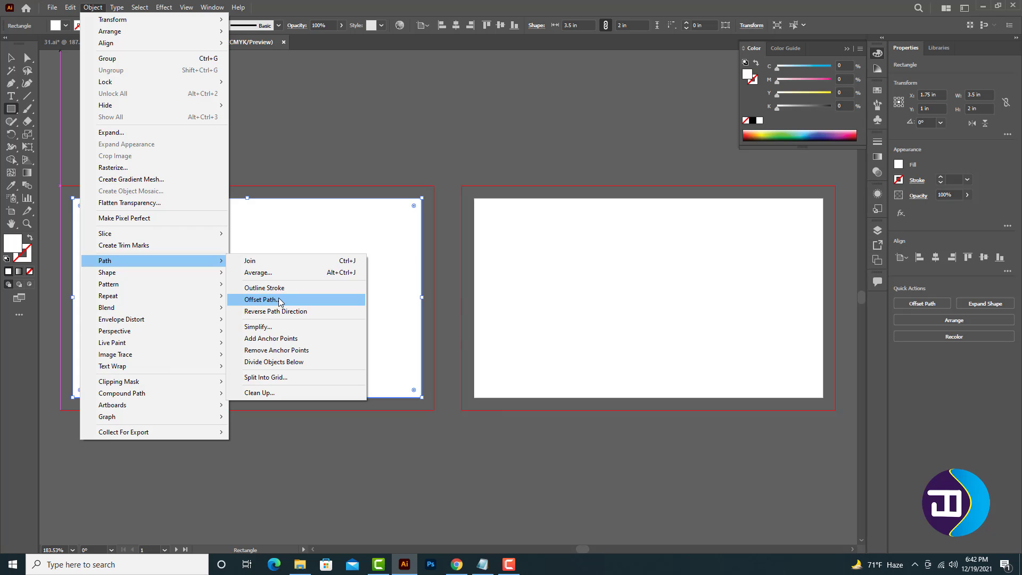
{"action": "left_click", "coordinate": [262, 300]}
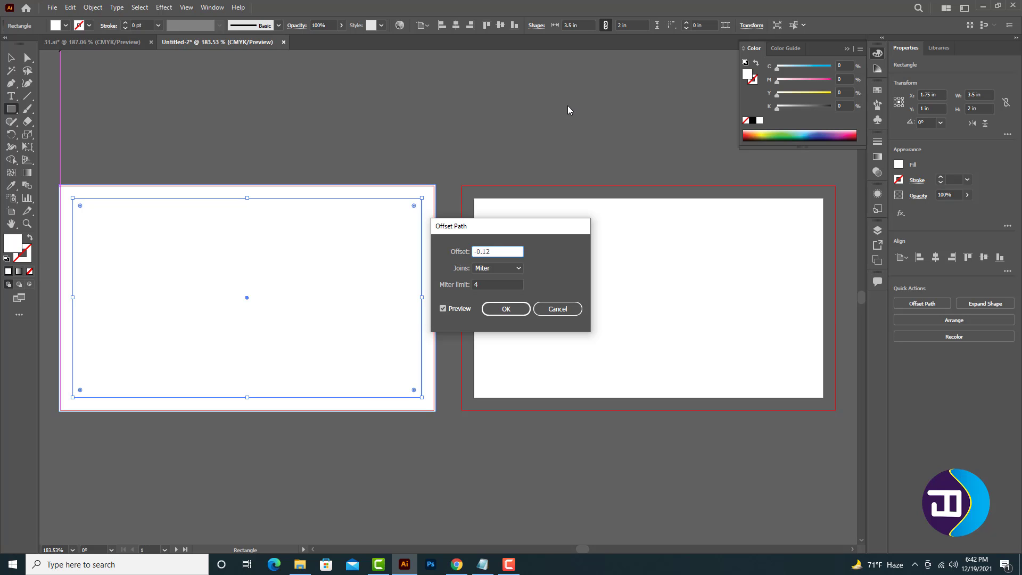
{"action": "left_click", "coordinate": [510, 313]}
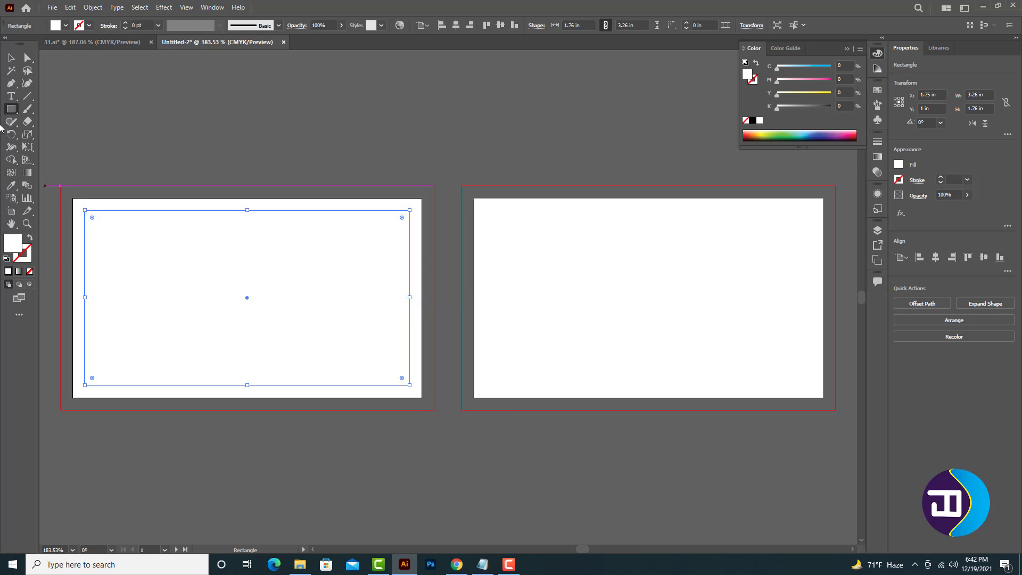
- Convert the inner offset rectangle on the first artboard into guides
{"action": "right_click", "coordinate": [176, 256]}
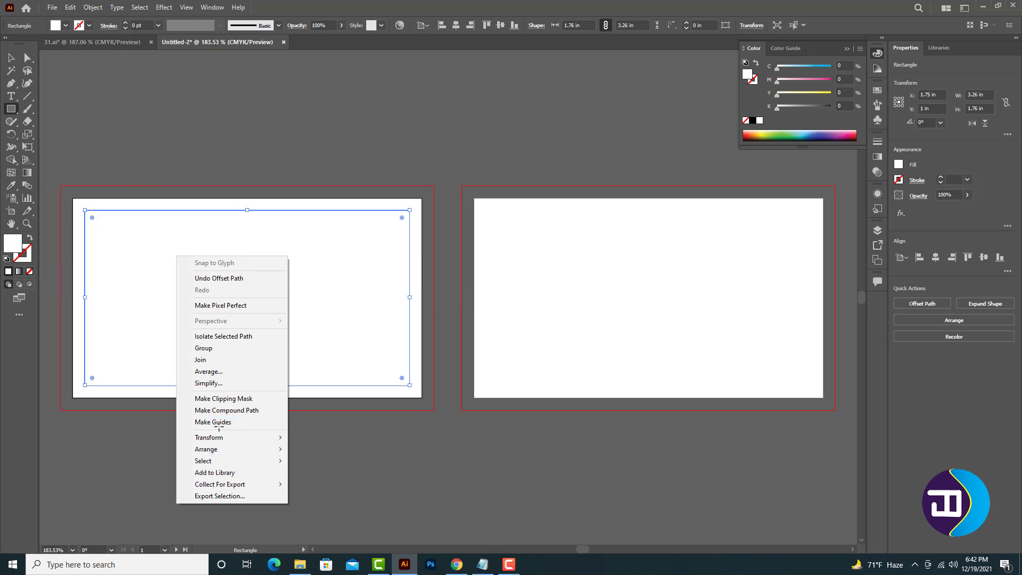
{"action": "left_click", "coordinate": [216, 422]}
{"action": "left_click", "coordinate": [10, 57]}
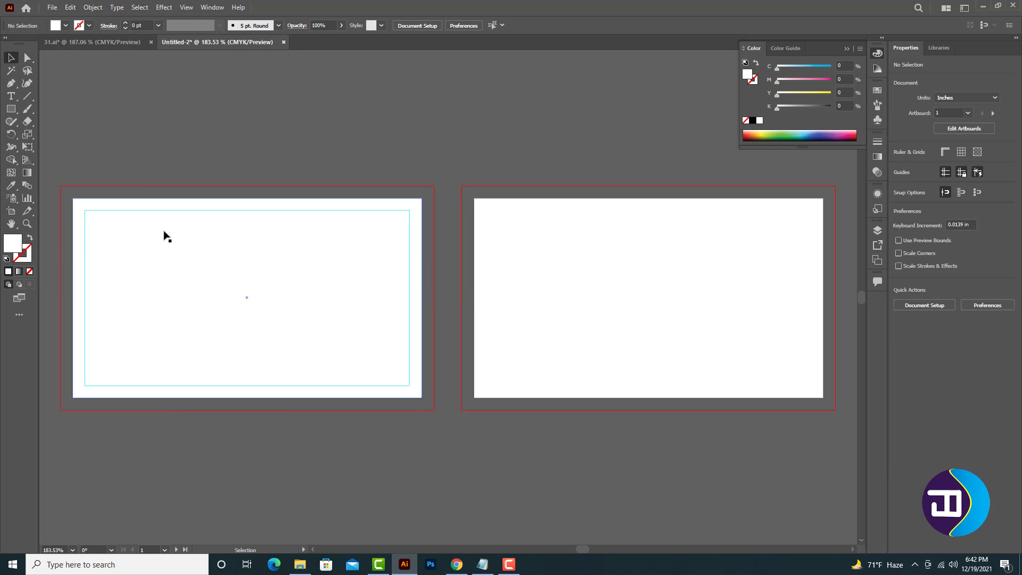
- Place the white 3.5 x 2 in rectangle over the second artboard, aligned exactly to its edges
{"action": "left_click", "coordinate": [169, 259]}
{"action": "left_click_drag", "start_coordinate": [176, 270], "coordinate": [171, 270]}
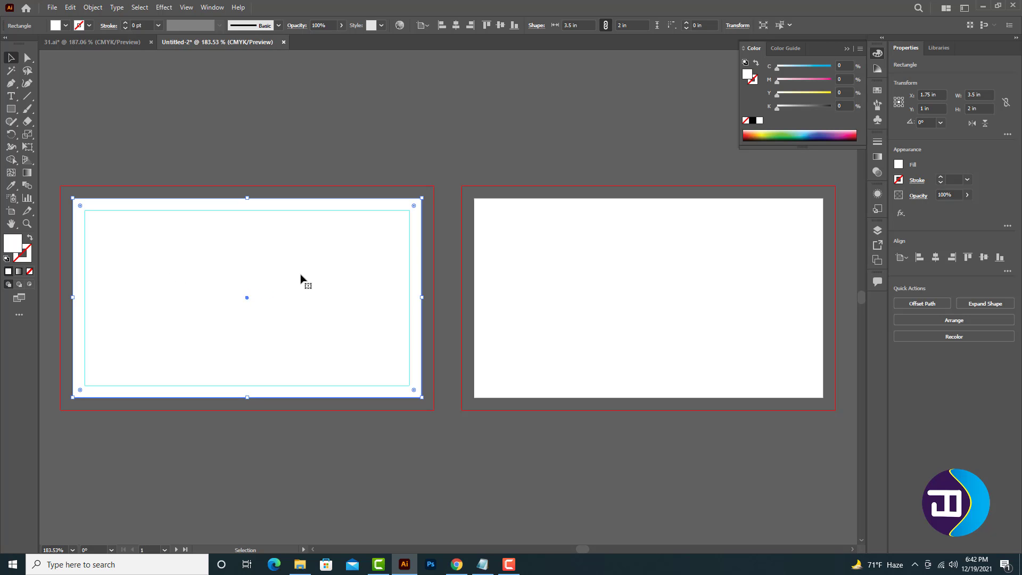
{"action": "left_click", "coordinate": [189, 105]}
{"action": "left_click", "coordinate": [574, 314]}
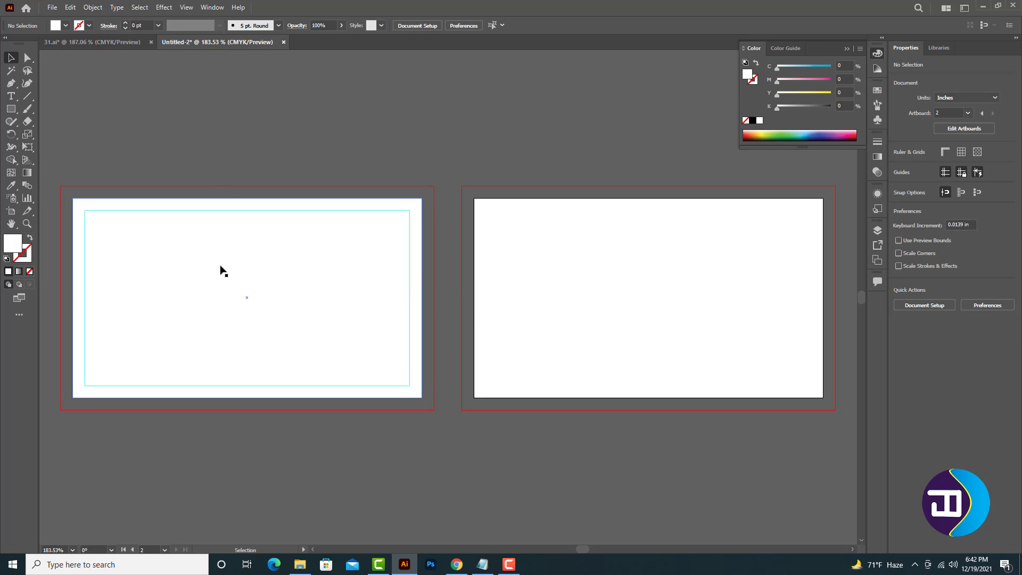
{"action": "left_click_drag", "start_coordinate": [223, 275], "coordinate": [629, 274]}
{"action": "left_click_drag", "start_coordinate": [510, 246], "coordinate": [506, 246]}
{"action": "left_click_drag", "start_coordinate": [517, 322], "coordinate": [513, 323]}
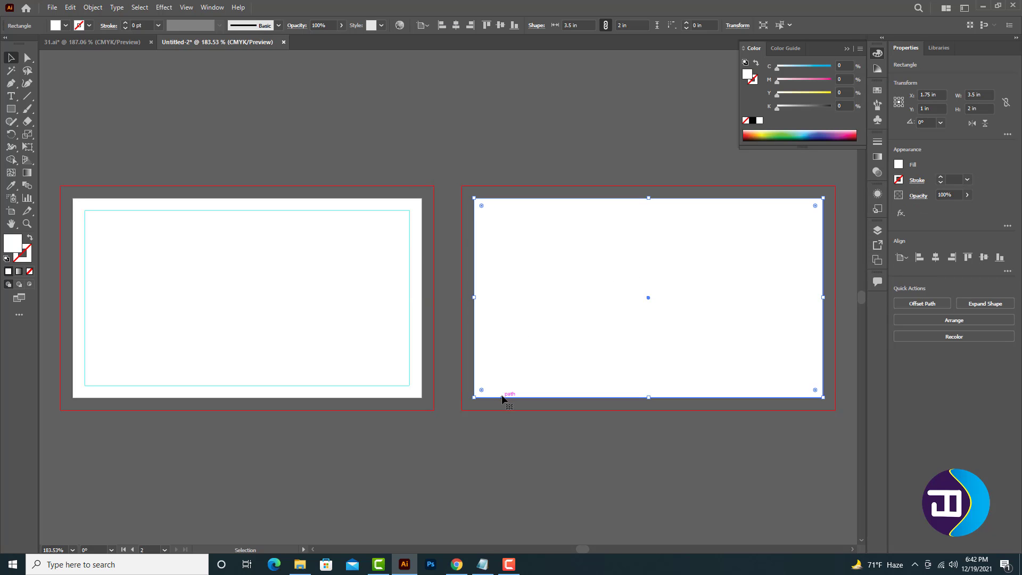
- Offset the path of the second artboard's rectangle by -0.12 in and convert the inner path into guides
{"action": "left_click", "coordinate": [91, 8]}
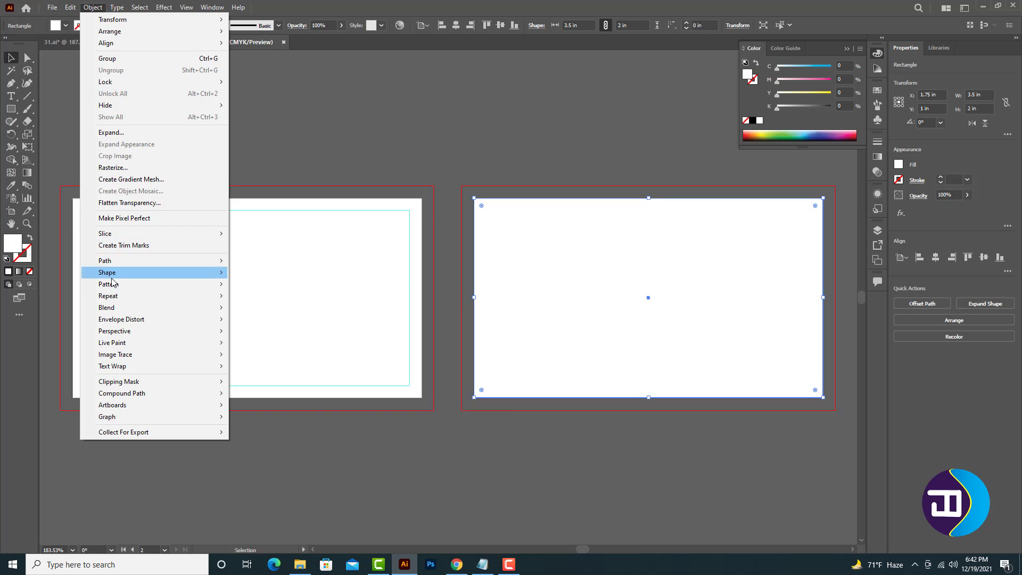
{"action": "mouse_move", "coordinate": [109, 274]}
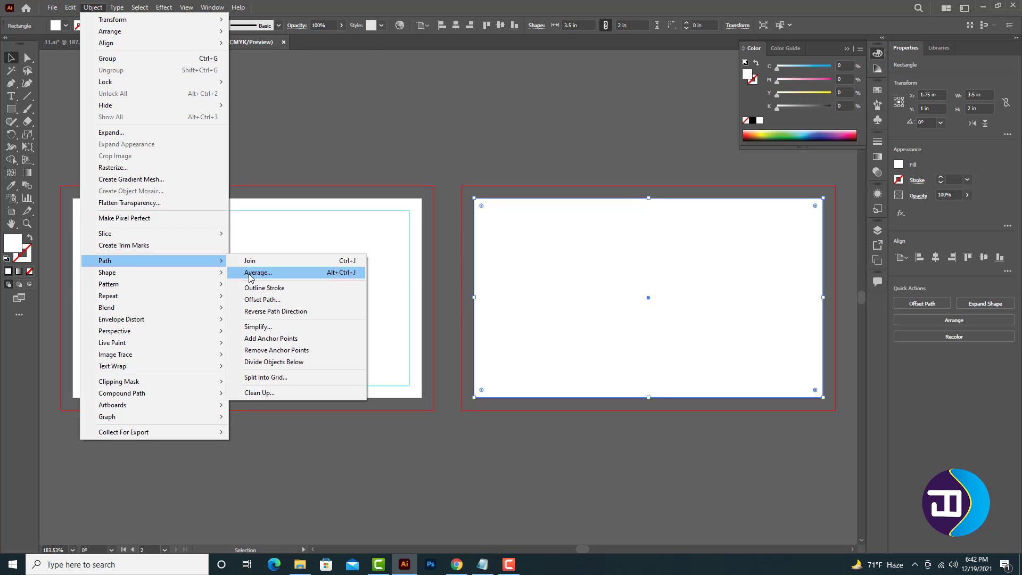
{"action": "left_click", "coordinate": [253, 300]}
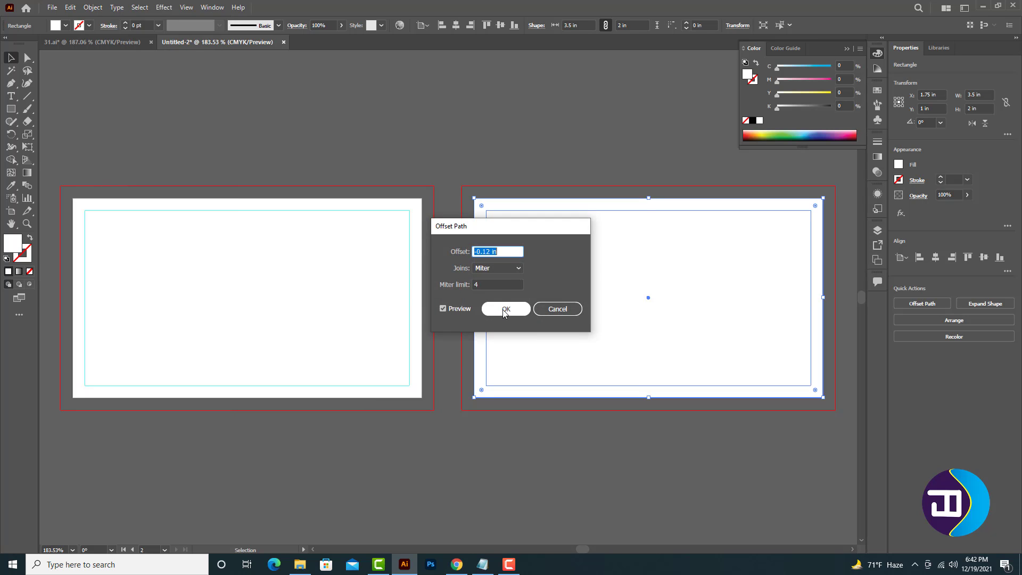
{"action": "left_click", "coordinate": [506, 309]}
{"action": "right_click", "coordinate": [497, 282]}
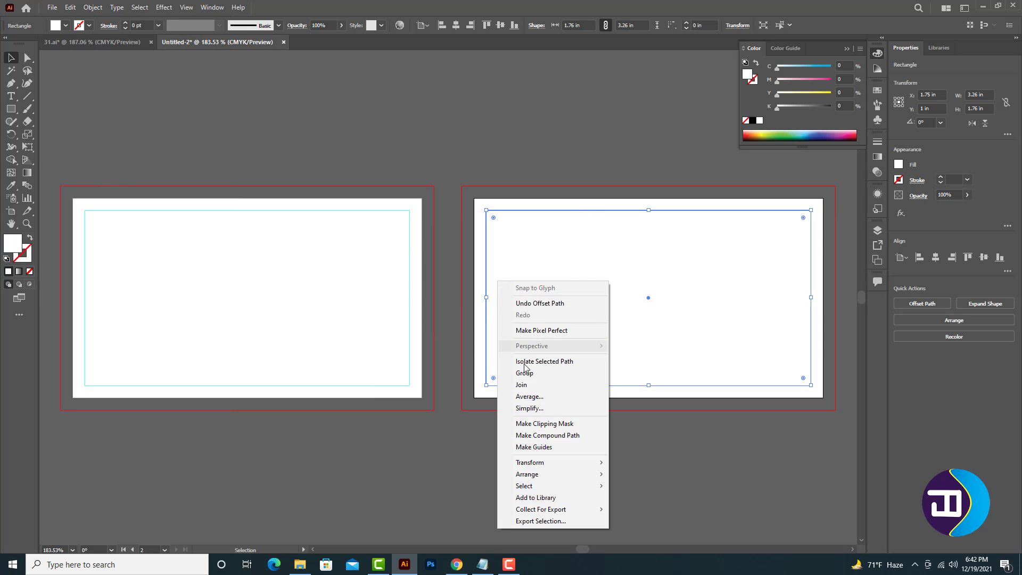
{"action": "left_click", "coordinate": [536, 447]}
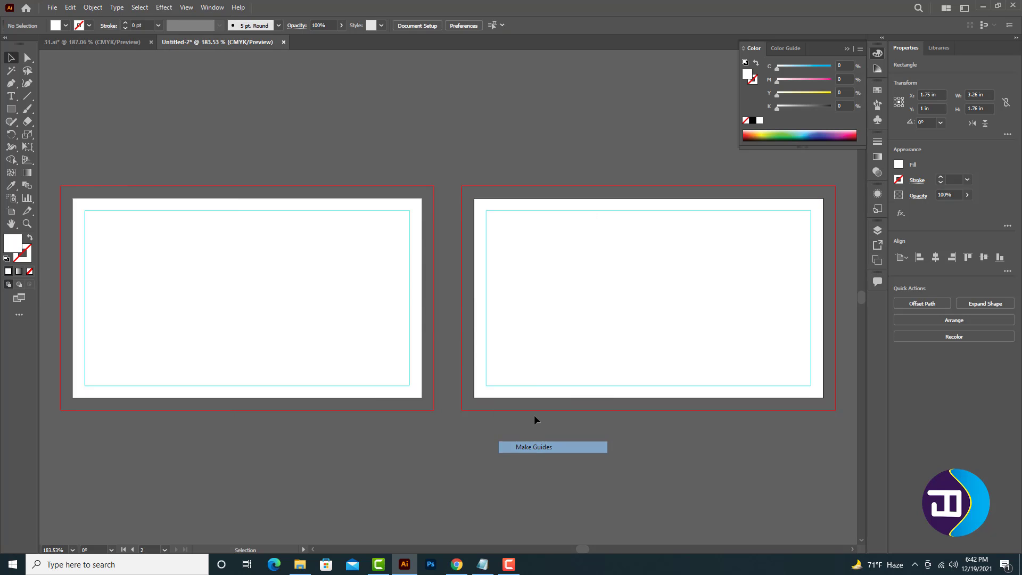
{"action": "left_click", "coordinate": [182, 350]}
- Copy the name, contact details, logo, address and red square from 31.ai into Untitled-2, placing them above the first artboard
{"action": "left_click", "coordinate": [93, 41]}
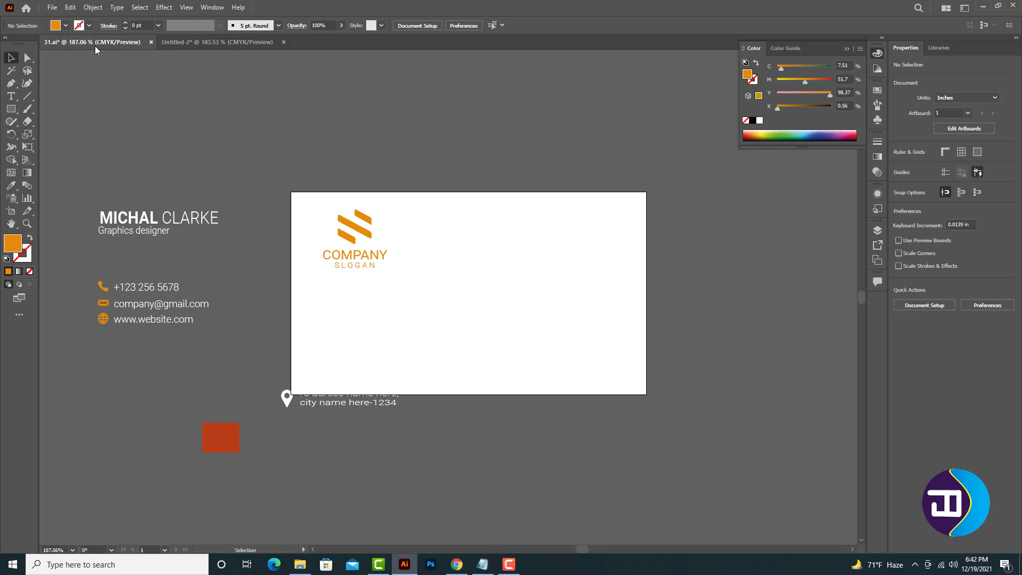
{"action": "left_click_drag", "start_coordinate": [399, 478], "coordinate": [248, 59]}
{"action": "left_click_drag", "start_coordinate": [318, 173], "coordinate": [328, 149]}
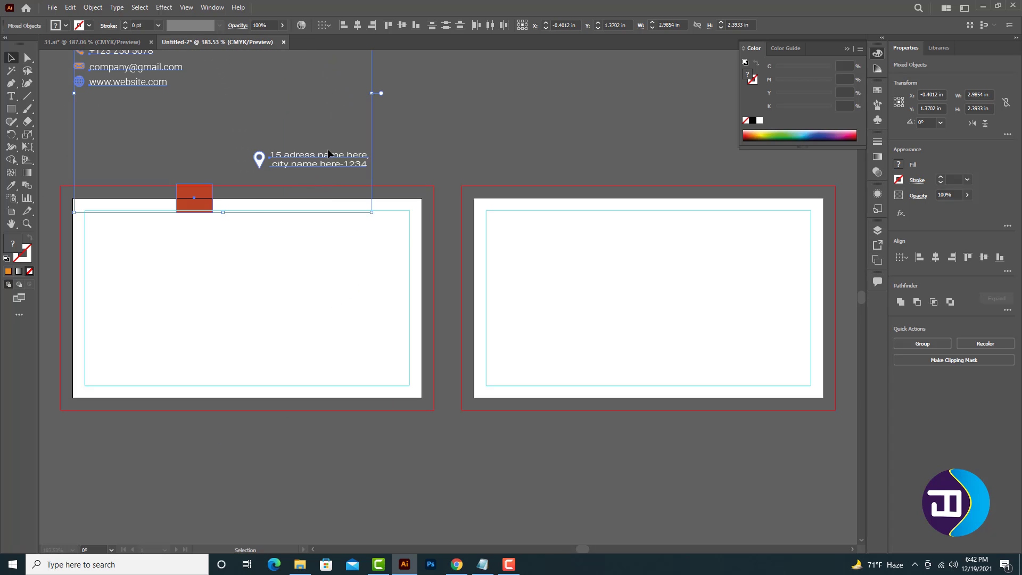
{"action": "scroll", "coordinate": [480, 237], "scroll_direction": "up", "scroll_amount": 3}
{"action": "left_click", "coordinate": [476, 231]}
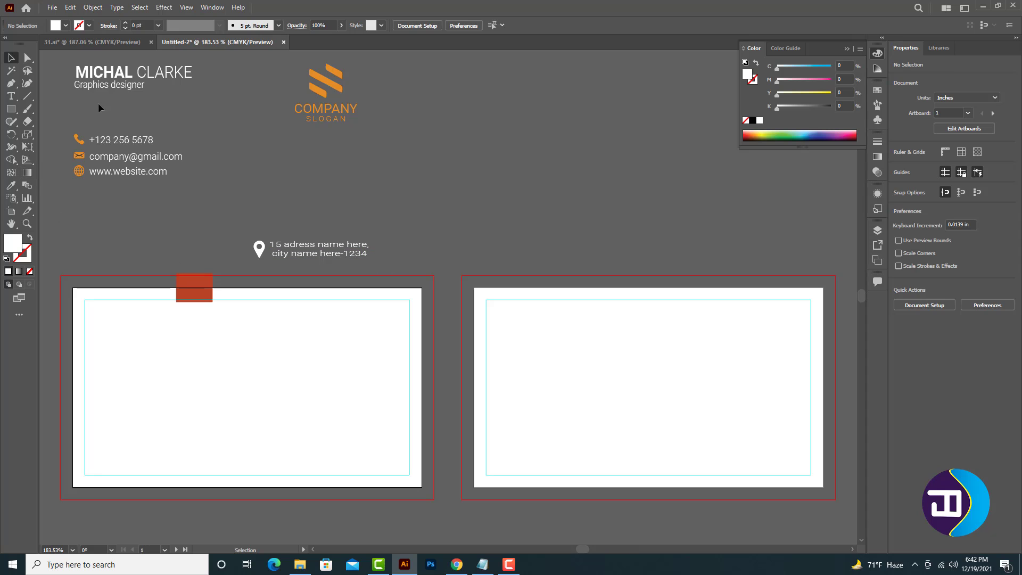
- Colour the name and job title black, and ungroup the contact details to make their text black
{"action": "left_click", "coordinate": [121, 86]}
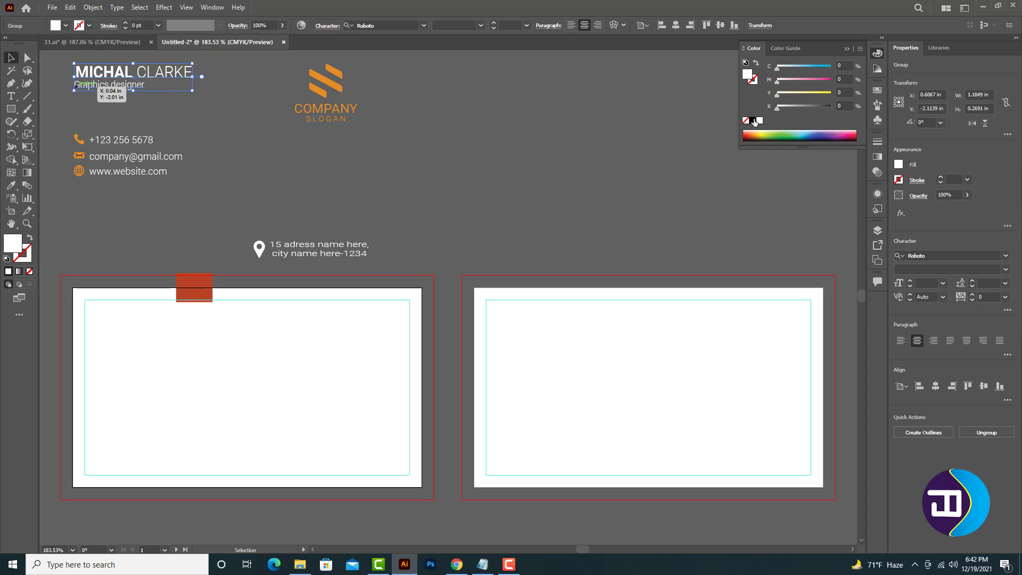
{"action": "left_click", "coordinate": [126, 172]}
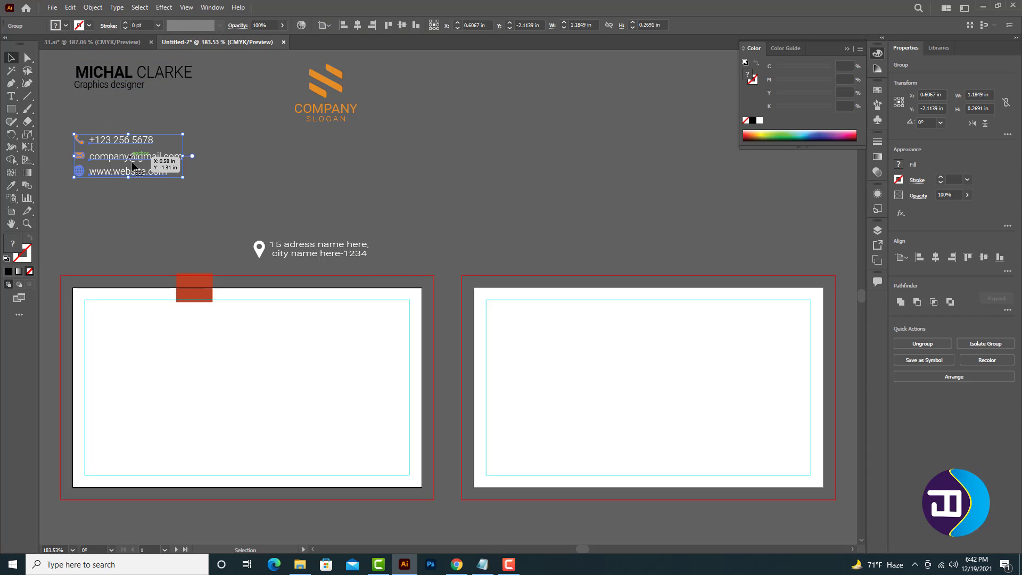
{"action": "right_click", "coordinate": [127, 174]}
{"action": "left_click", "coordinate": [151, 258]}
{"action": "left_click", "coordinate": [174, 214]}
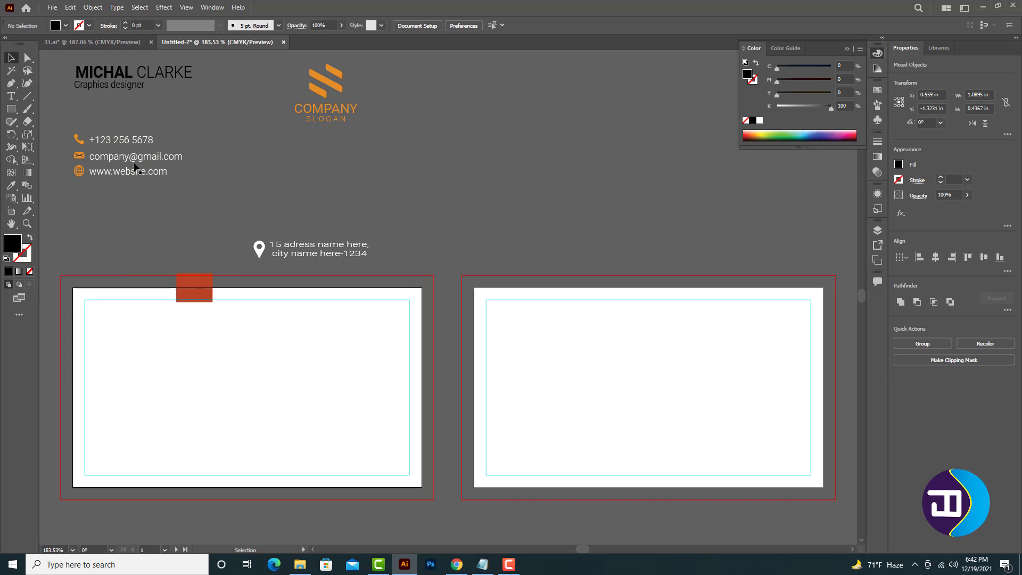
{"action": "left_click_drag", "start_coordinate": [174, 210], "coordinate": [176, 213]}
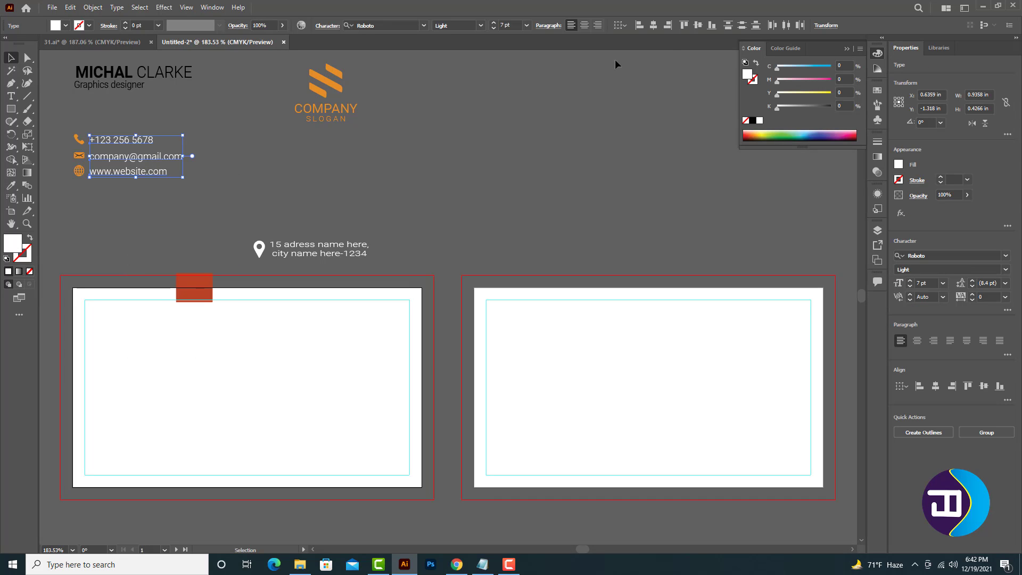
{"action": "left_click", "coordinate": [752, 121]}
{"action": "left_click", "coordinate": [334, 182]}
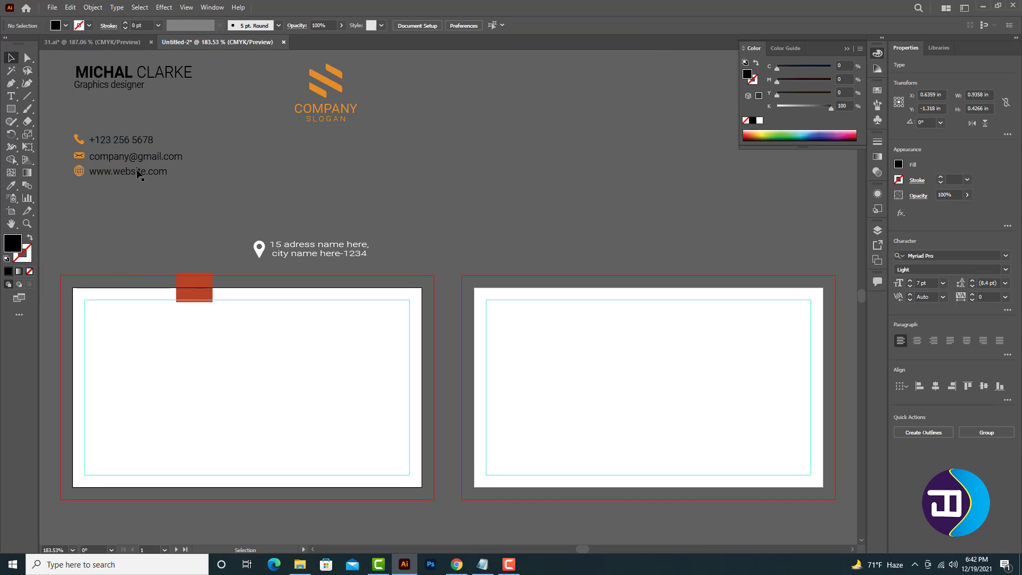
- Fill the dark detail inside the envelope icon with white and group the contact icons and text again
{"action": "left_click", "coordinate": [81, 159]}
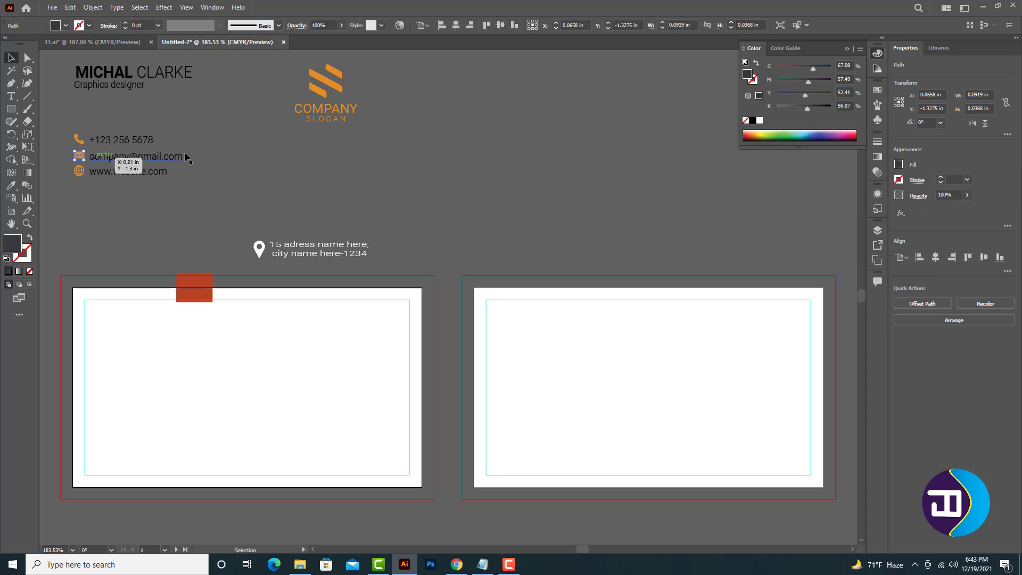
{"action": "left_click", "coordinate": [760, 120]}
{"action": "left_click", "coordinate": [55, 104]}
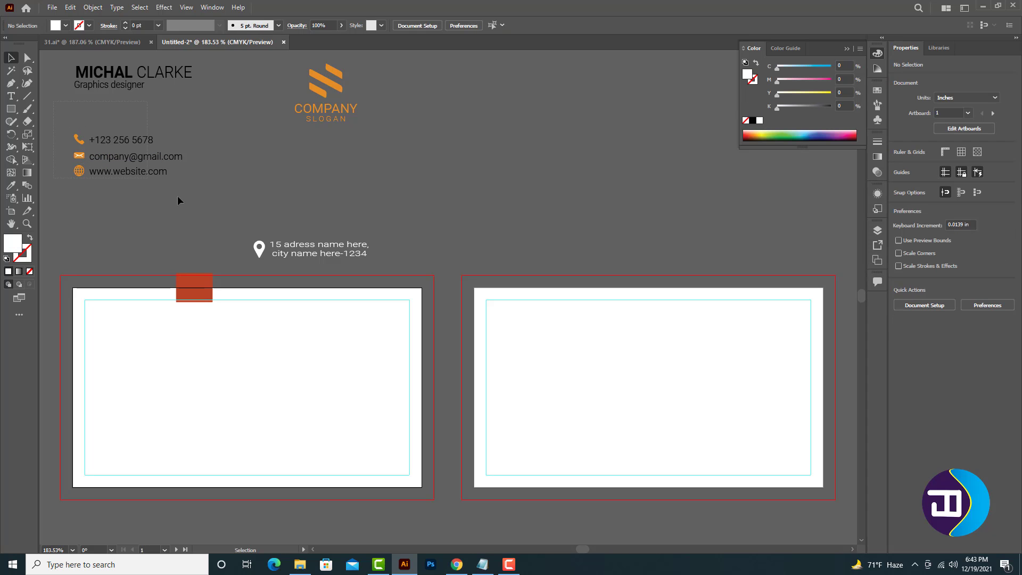
{"action": "left_click_drag", "start_coordinate": [177, 196], "coordinate": [179, 195]}
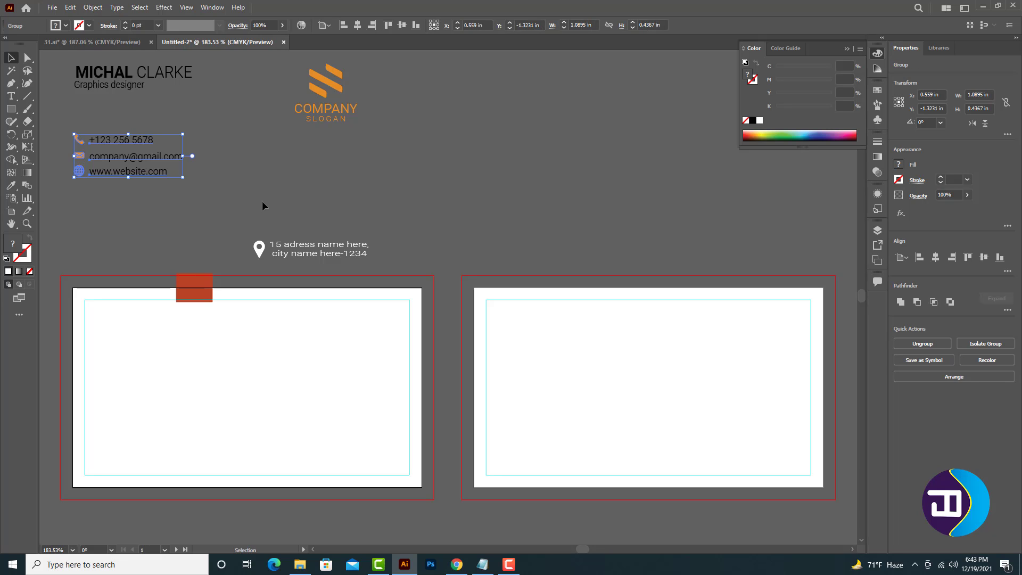
- Ungroup the location pin and address, and colour the address text black
{"action": "left_click", "coordinate": [315, 253]}
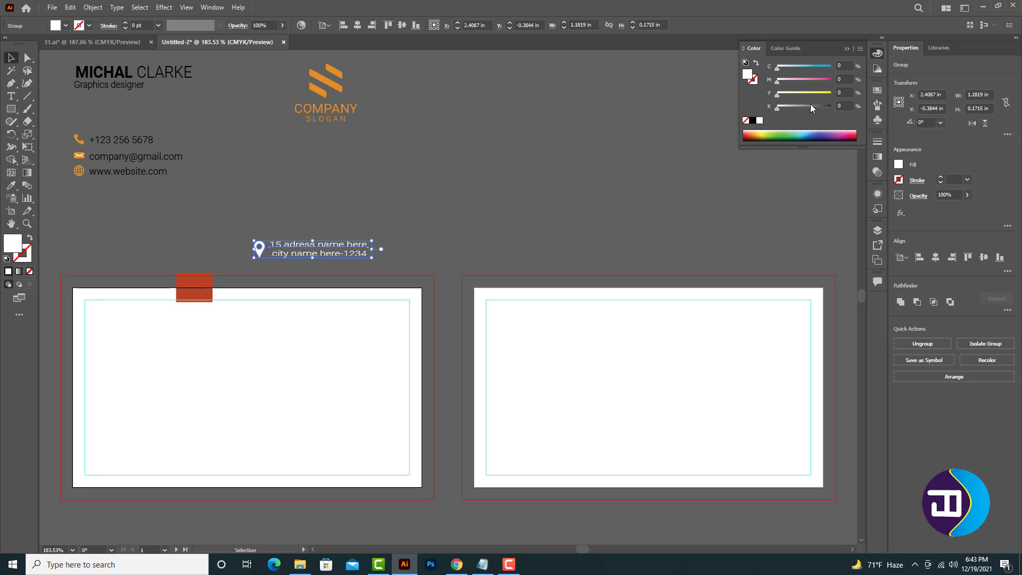
{"action": "right_click", "coordinate": [332, 245]}
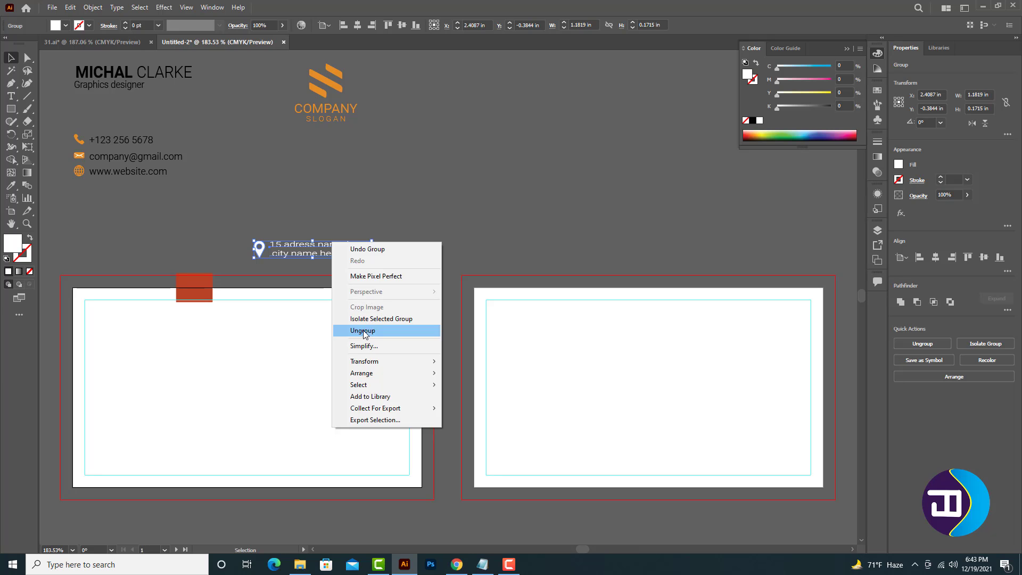
{"action": "left_click", "coordinate": [365, 332]}
{"action": "left_click", "coordinate": [307, 195]}
{"action": "left_click", "coordinate": [351, 252]}
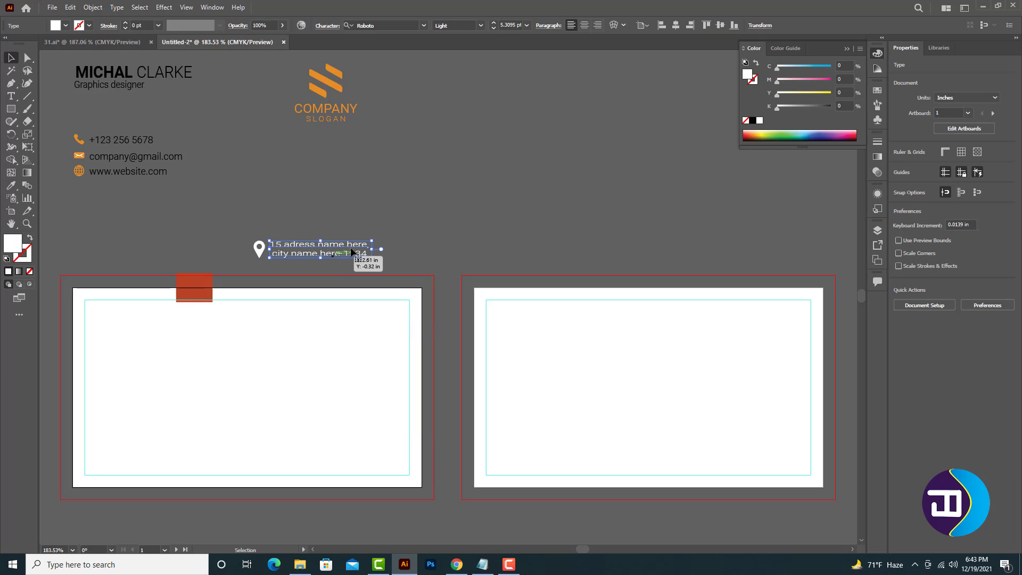
{"action": "left_click", "coordinate": [752, 121]}
{"action": "left_click", "coordinate": [249, 193]}
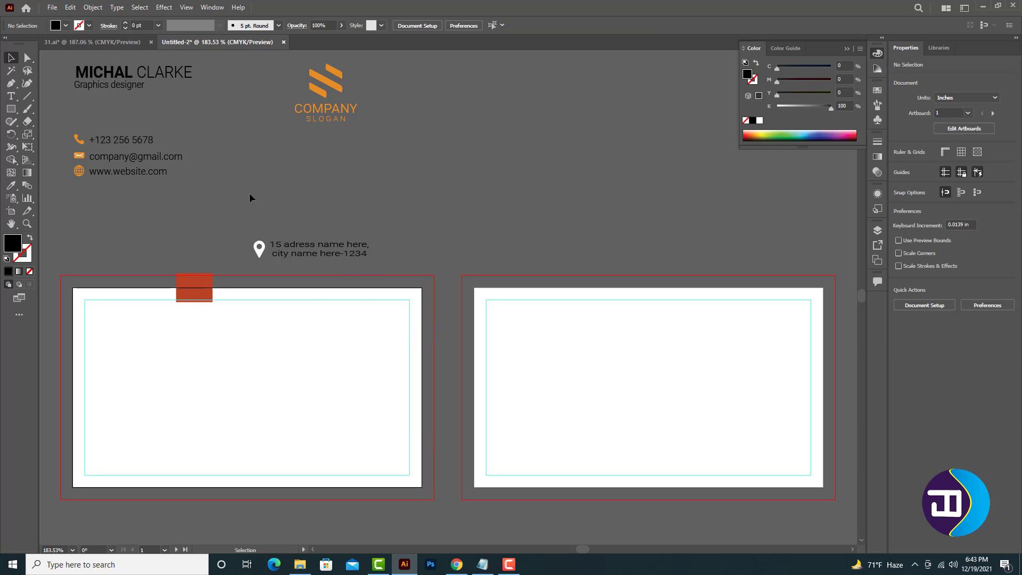
- Apply the logo's orange to the location pin with the Eyedropper and group the pin with the address text
{"action": "left_click", "coordinate": [256, 256]}
{"action": "key", "text": "i"}
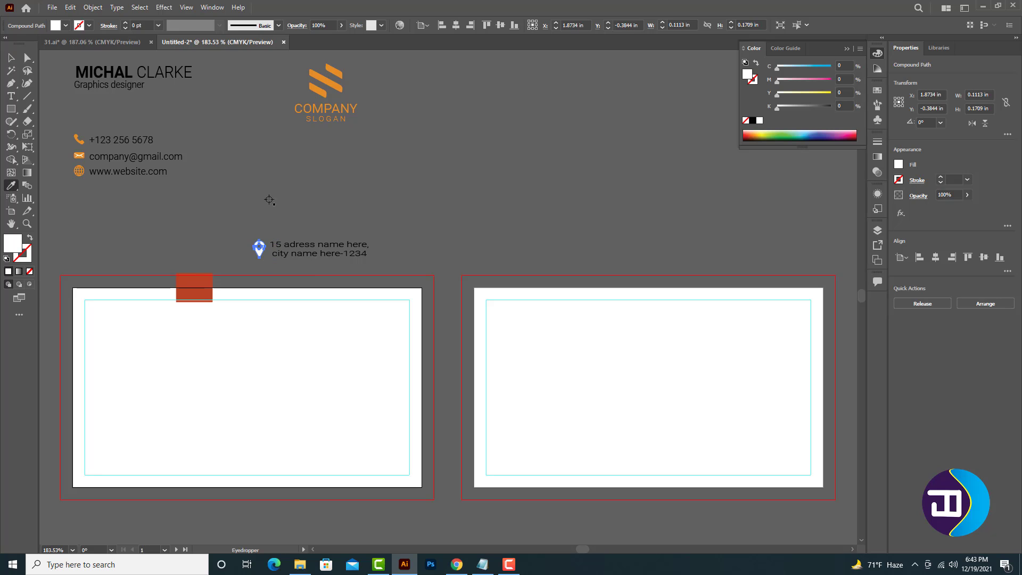
{"action": "left_click", "coordinate": [335, 72]}
{"action": "left_click", "coordinate": [11, 57]}
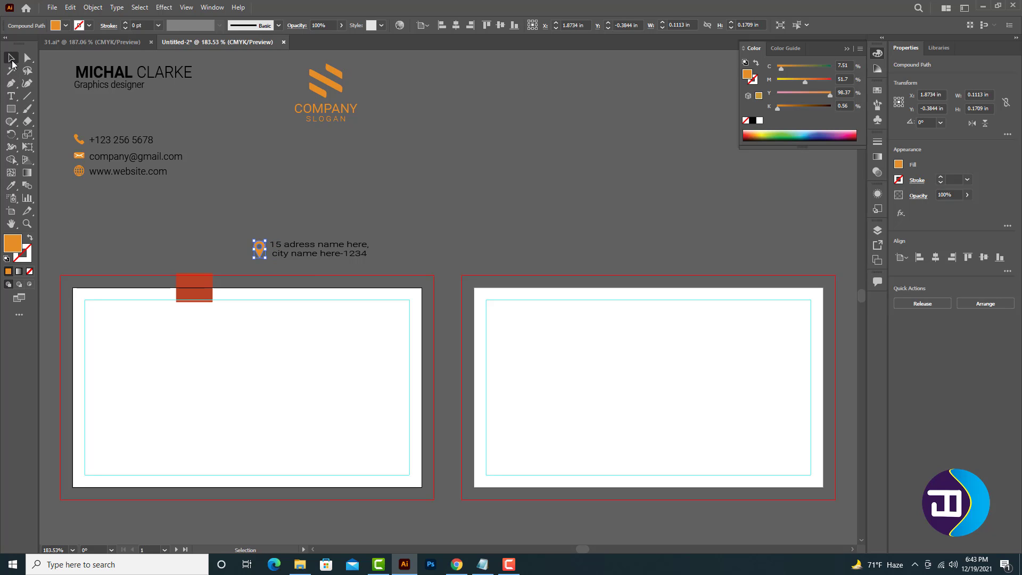
{"action": "left_click_drag", "start_coordinate": [228, 178], "coordinate": [377, 273]}
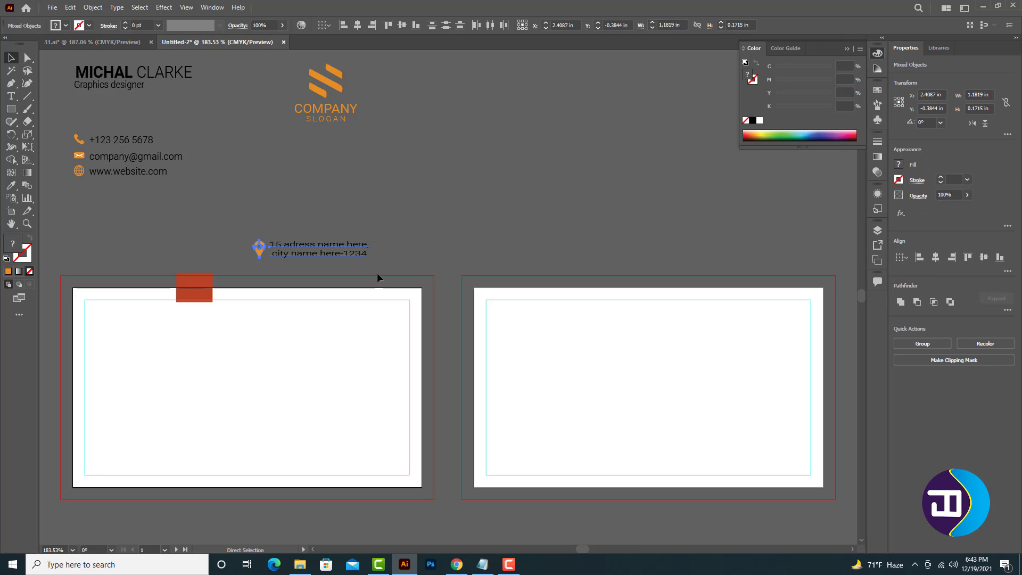
{"action": "key", "text": "ctrl+g"}
- Move the red square off the first artboard to the empty space above the address
{"action": "left_click_drag", "start_coordinate": [194, 286], "coordinate": [265, 186]}
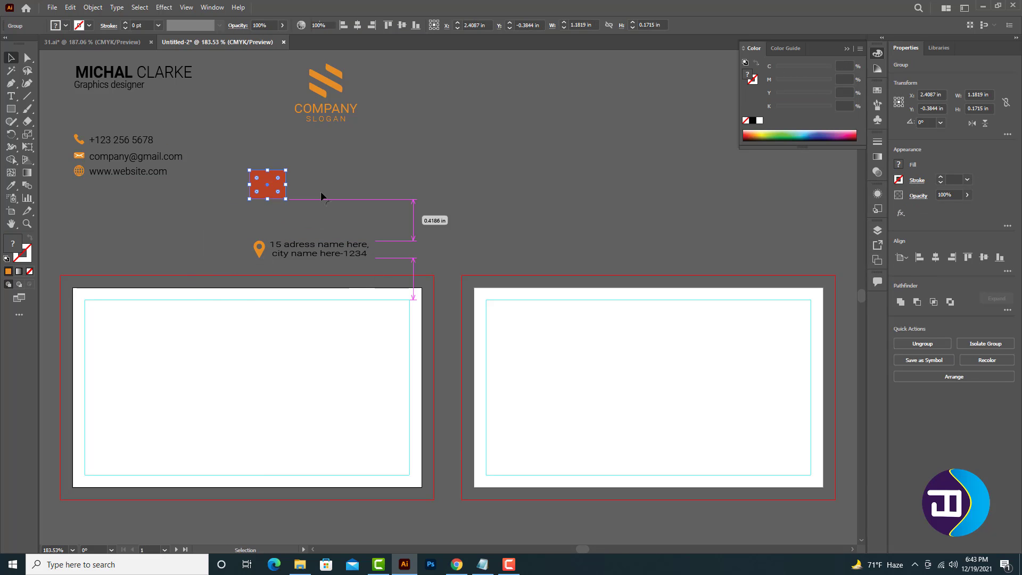
{"action": "scroll", "coordinate": [392, 253], "scroll_direction": "down", "scroll_amount": 3}
{"action": "left_click", "coordinate": [197, 436]}
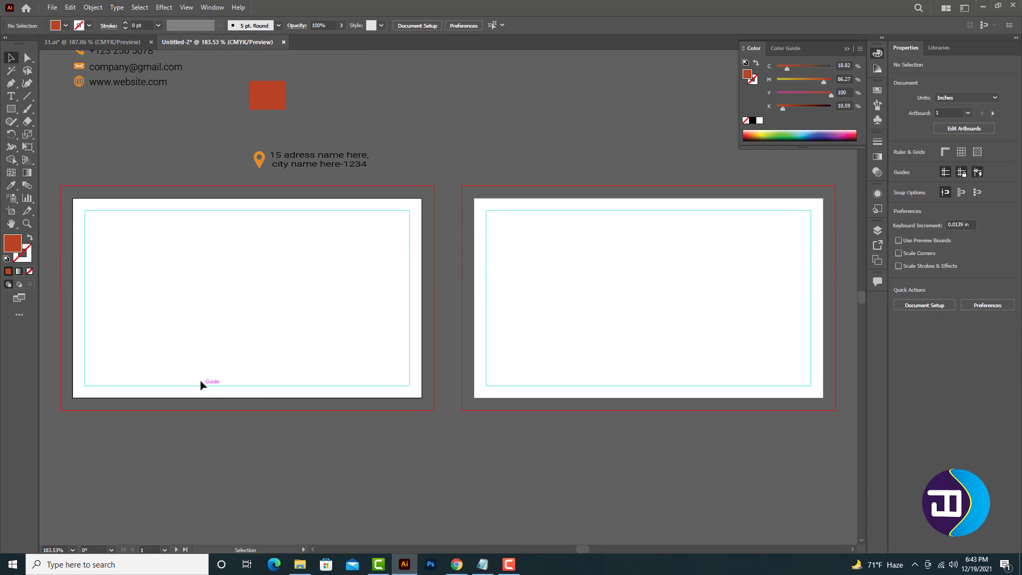
- Draw a red rectangle 1.75 in wide and about 0.18 in high along the bottom edge of the first artboard, starting at its left corner
{"action": "scroll", "coordinate": [260, 399], "scroll_direction": "left", "scroll_amount": 3}
{"action": "scroll", "coordinate": [260, 399], "scroll_direction": "up", "scroll_amount": 4}
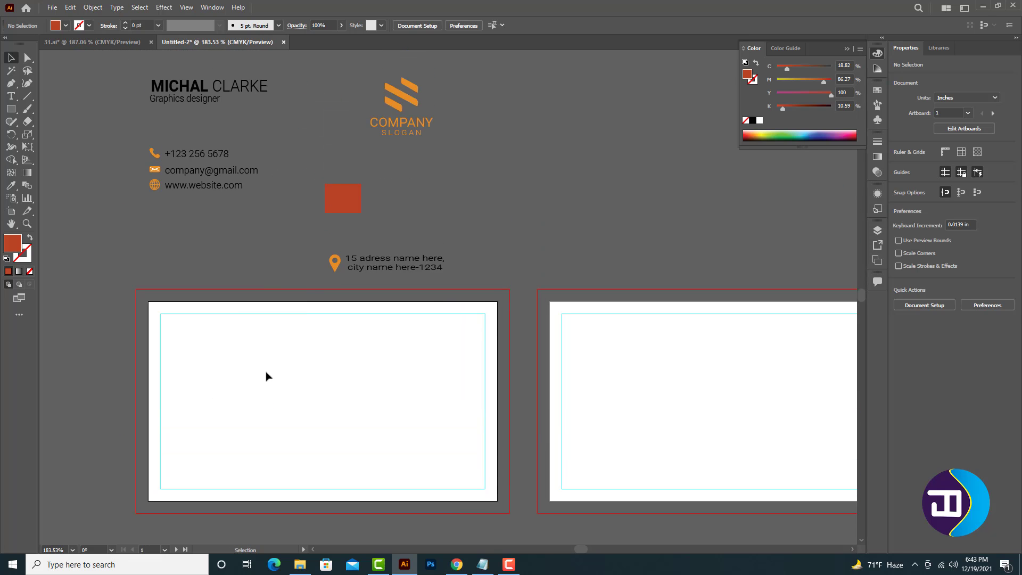
{"action": "scroll", "coordinate": [267, 375], "scroll_direction": "down", "scroll_amount": 1}
{"action": "scroll", "coordinate": [282, 375], "scroll_direction": "down", "scroll_amount": 1}
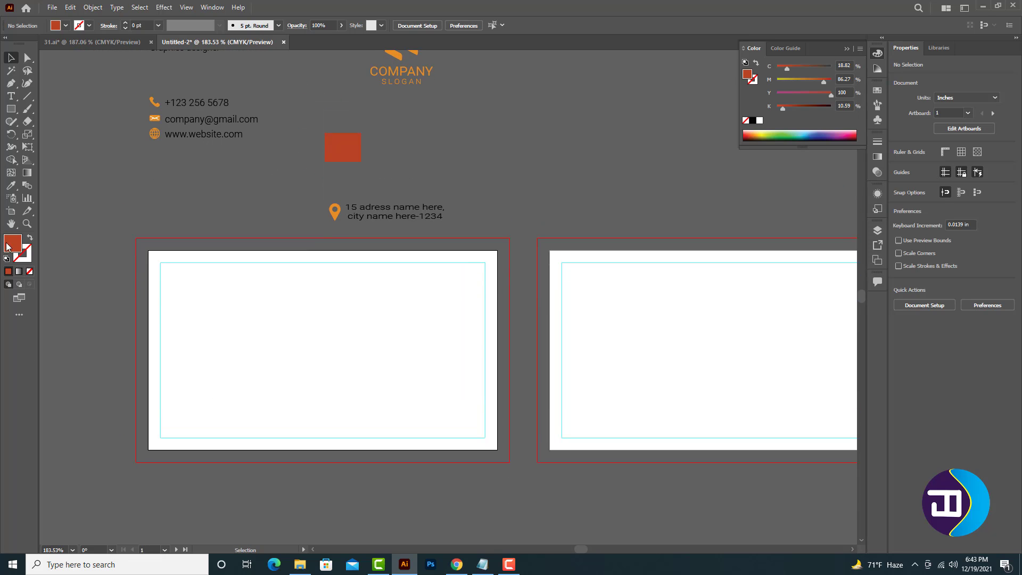
{"action": "left_click", "coordinate": [11, 108]}
{"action": "left_click_drag", "start_coordinate": [150, 424], "coordinate": [323, 450]}
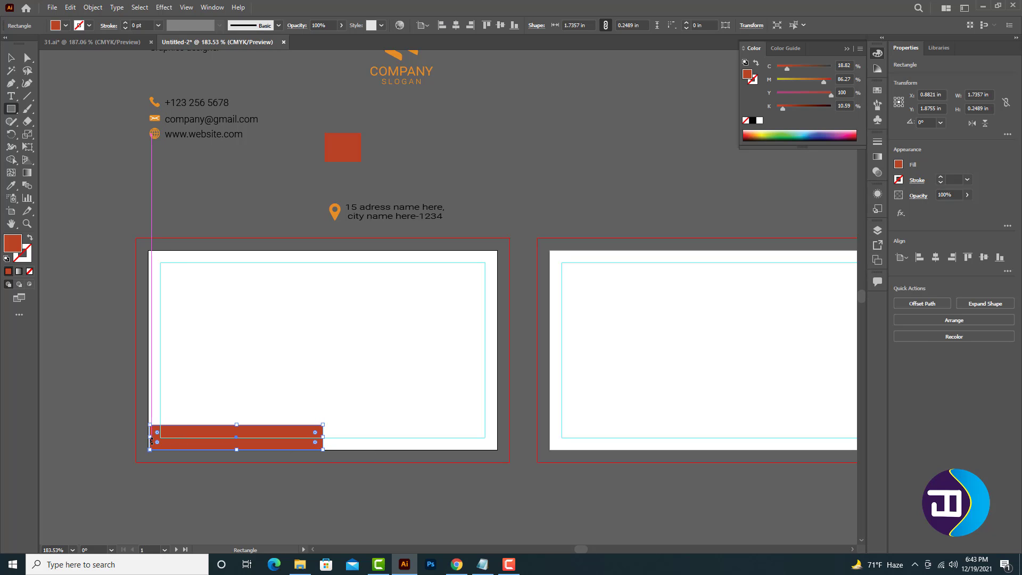
{"action": "left_click_drag", "start_coordinate": [149, 437], "coordinate": [149, 437]}
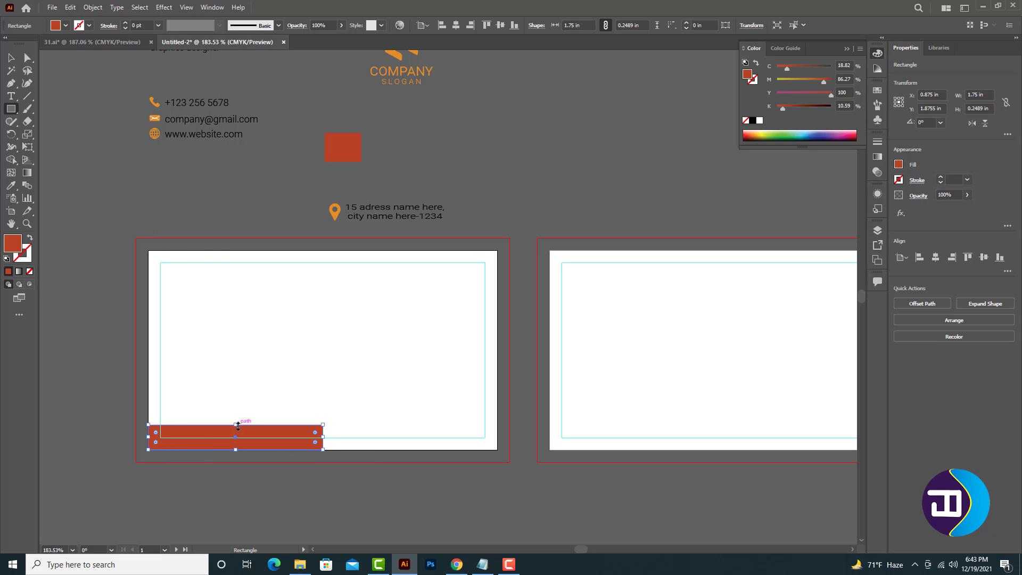
{"action": "left_click_drag", "start_coordinate": [238, 426], "coordinate": [237, 430]}
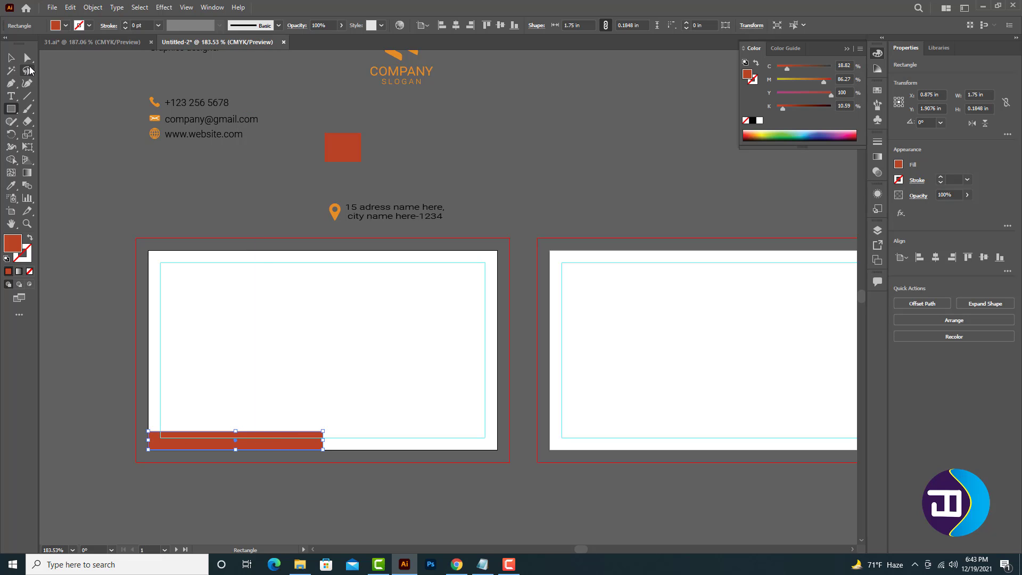
- Slant the red bar's right end by moving only its upper-right anchor point horizontally outward, widening the shape to about 1.87 in
{"action": "left_click", "coordinate": [28, 60]}
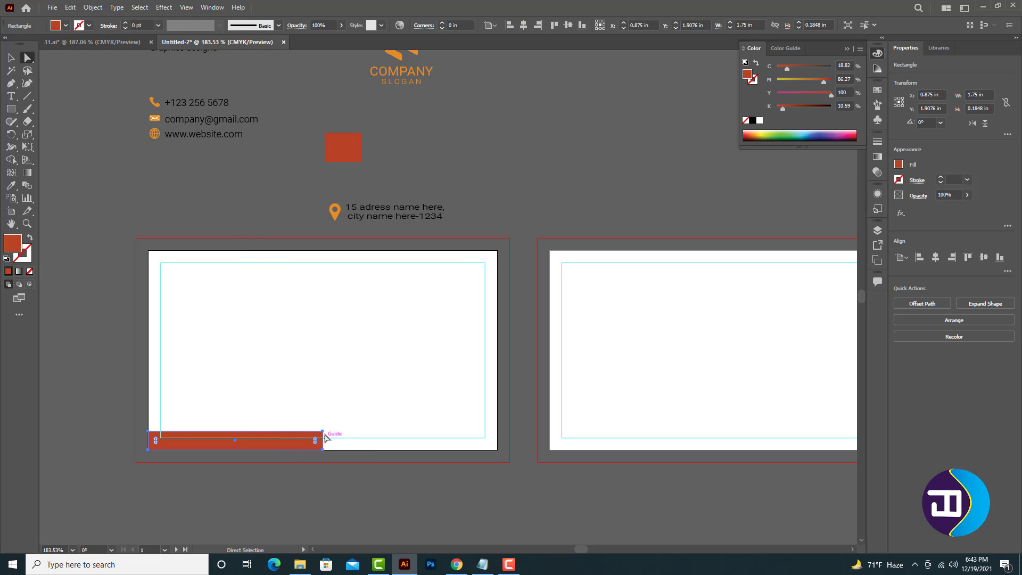
{"action": "left_click_drag", "start_coordinate": [323, 431], "coordinate": [335, 431]}
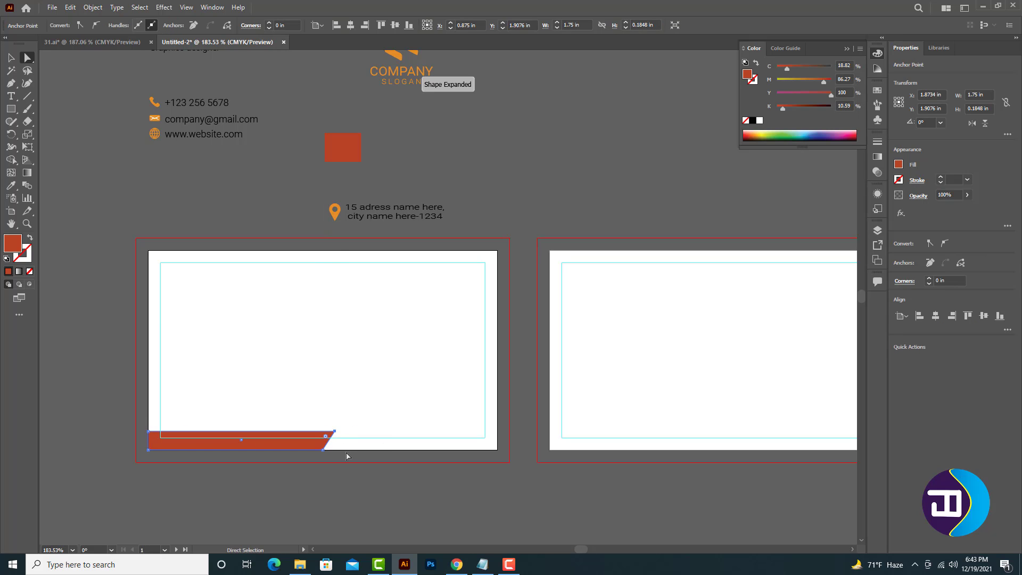
{"action": "left_click", "coordinate": [12, 58]}
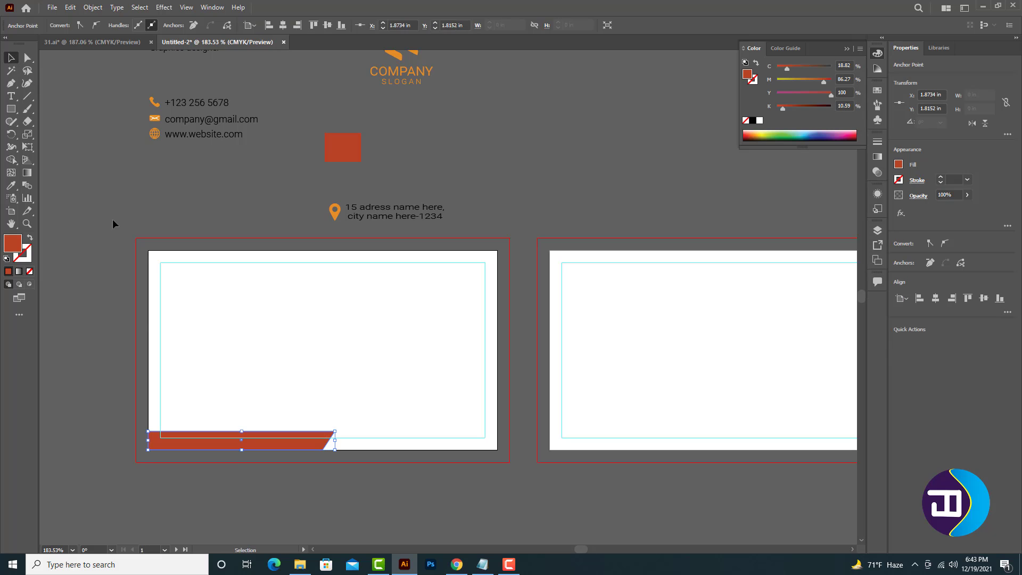
{"action": "left_click", "coordinate": [115, 223]}
- Duplicate the slanted bar, fill the copy black, and rotate it 180° into place beside the red bar's slanted end
{"action": "left_click_drag", "start_coordinate": [238, 453], "coordinate": [440, 487]}
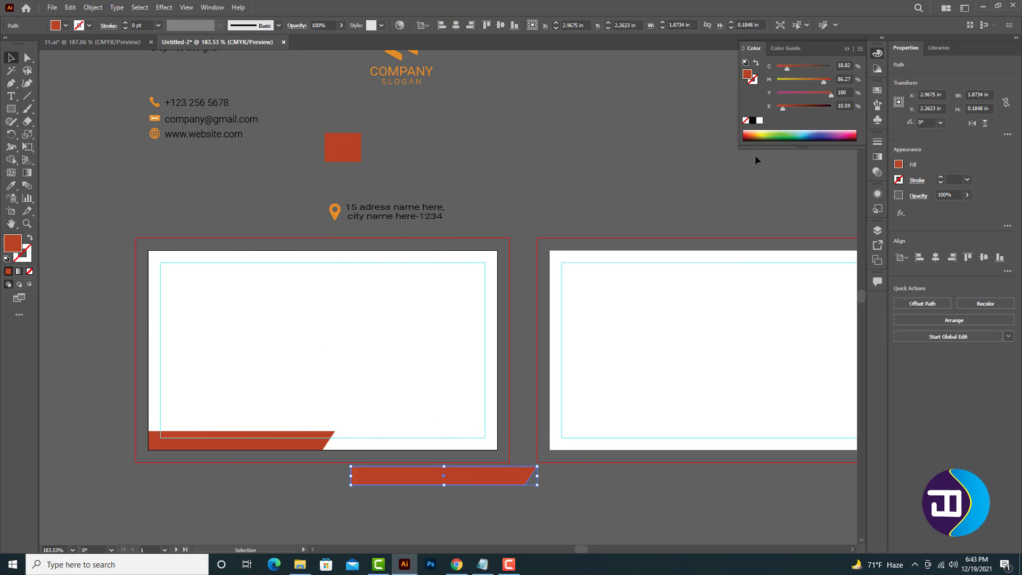
{"action": "left_click", "coordinate": [753, 120]}
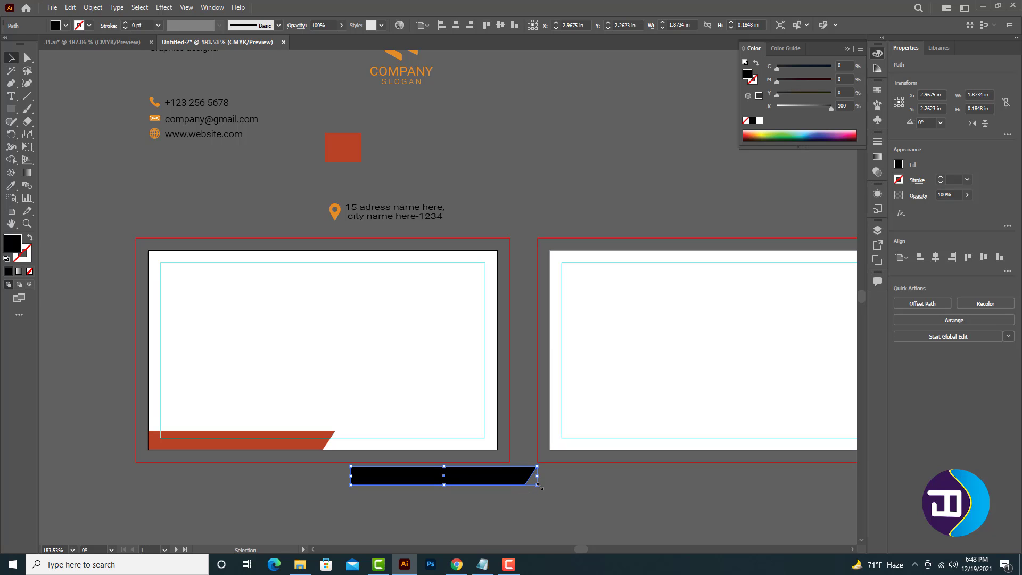
{"action": "left_click_drag", "start_coordinate": [540, 488], "coordinate": [368, 444]}
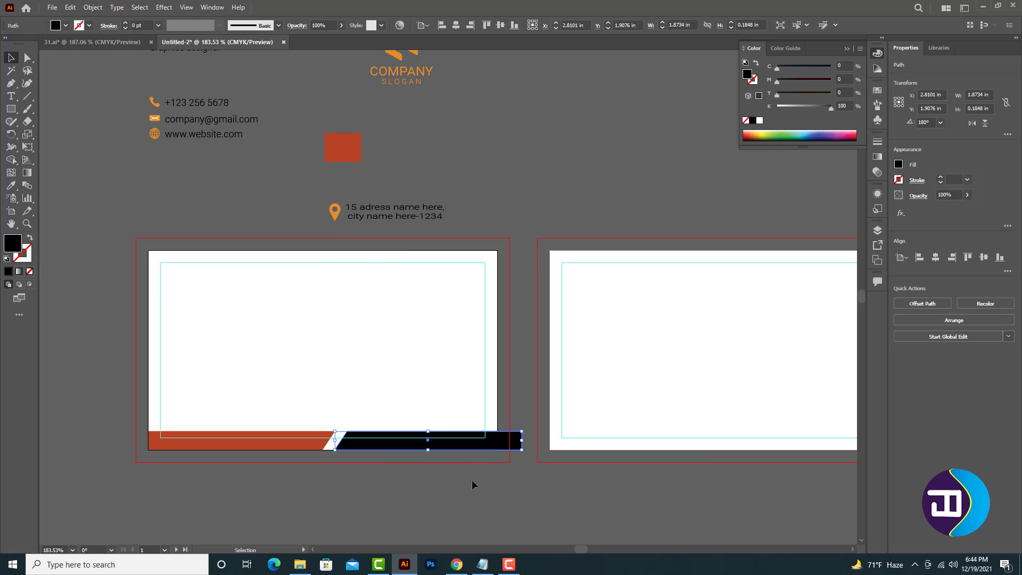
- Nudge the red and black bars left so they reach the bleed on both sides and leave a narrow slanted white gap
{"action": "left_click", "coordinate": [238, 442]}
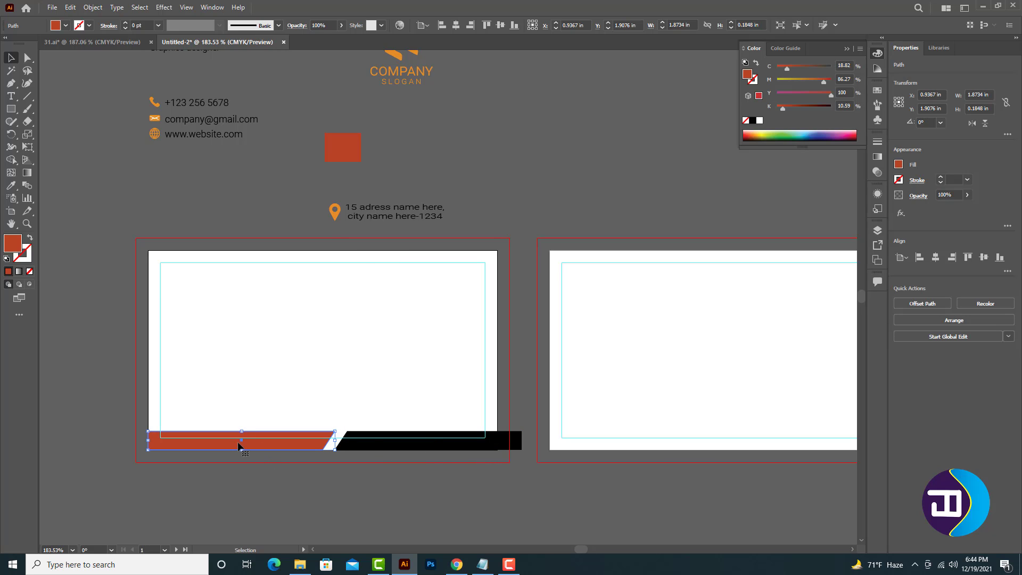
{"action": "key", "text": "Left"}
{"action": "key", "text": "Left"}
{"action": "key", "text": "Left"}
{"action": "key", "text": "Left"}
{"action": "key", "text": "Left"}
{"action": "key", "text": "Left"}
{"action": "left_click", "coordinate": [363, 446]}
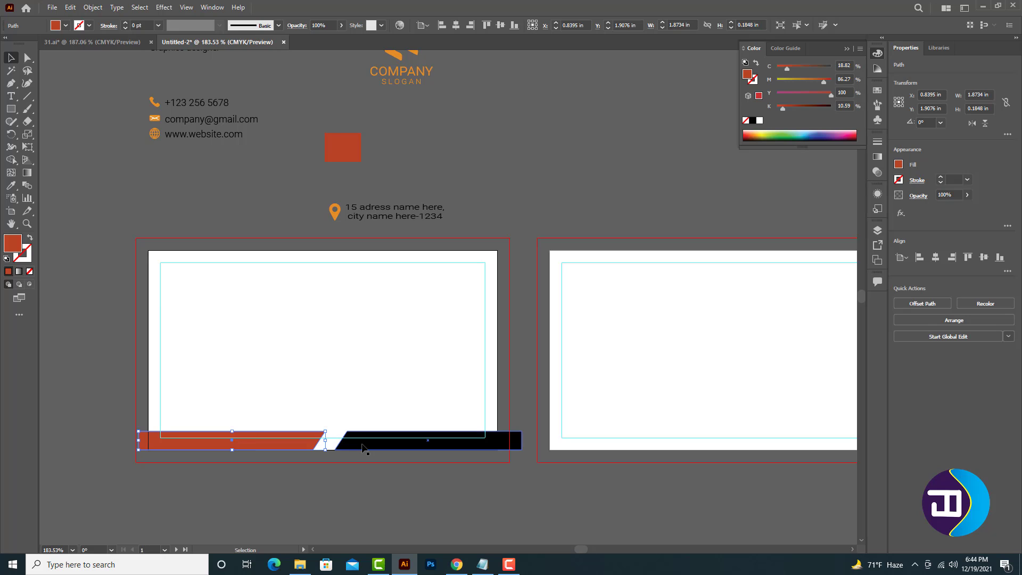
{"action": "key", "text": "Left"}
{"action": "key", "text": "Left"}
{"action": "key", "text": "Left"}
{"action": "key", "text": "Left"}
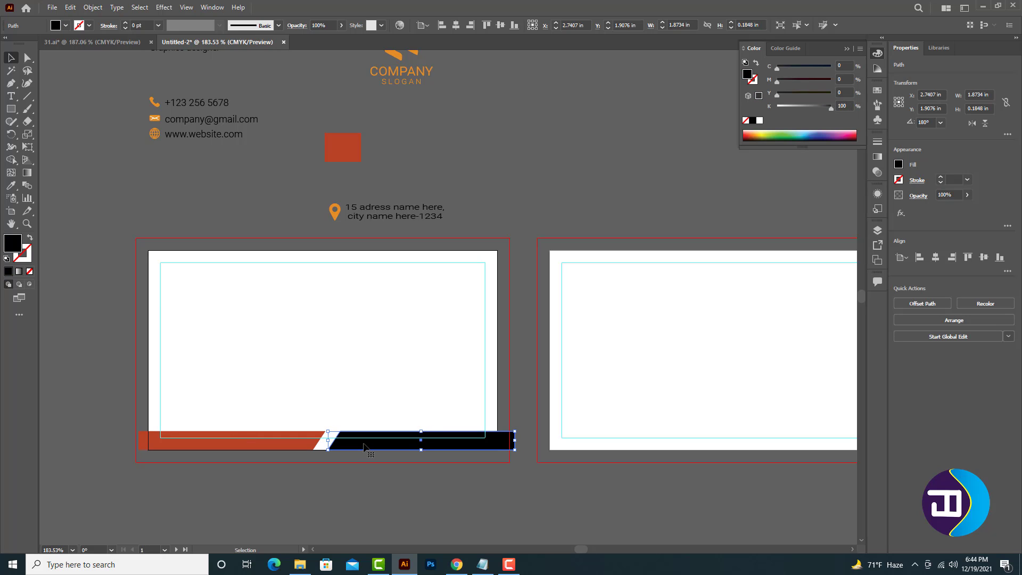
{"action": "left_click", "coordinate": [371, 496]}
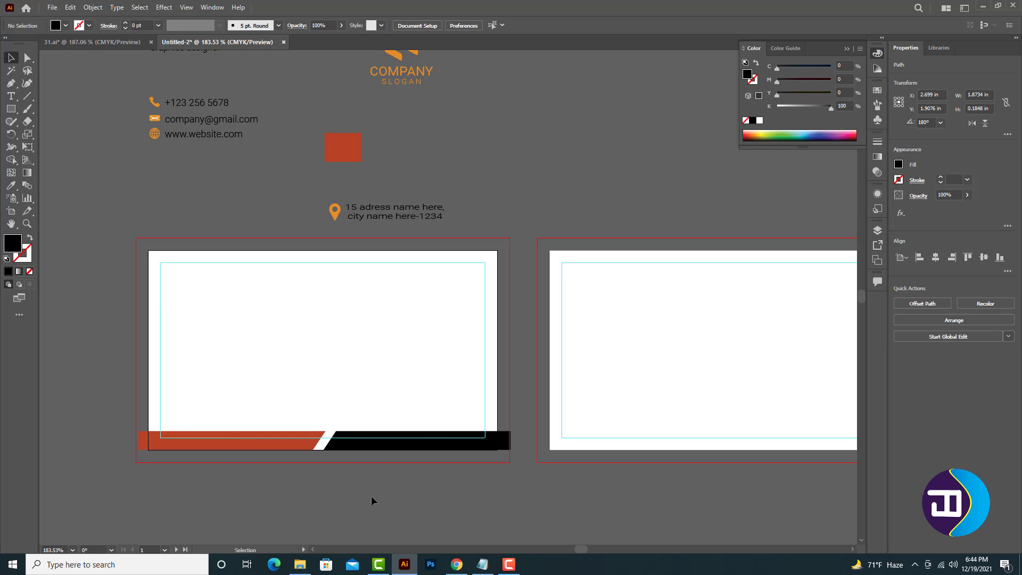
- Lower the top edges of the red and black bars so both are about 0.16 in high
{"action": "scroll", "coordinate": [369, 485], "scroll_direction": "up", "scroll_amount": 2}
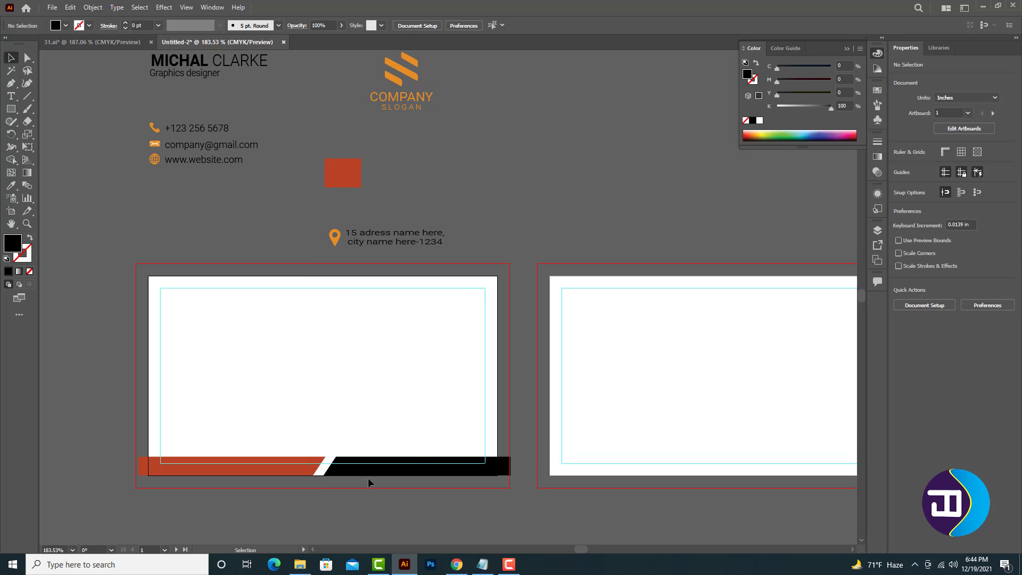
{"action": "left_click", "coordinate": [266, 466]}
{"action": "left_click_drag", "start_coordinate": [231, 456], "coordinate": [230, 461]}
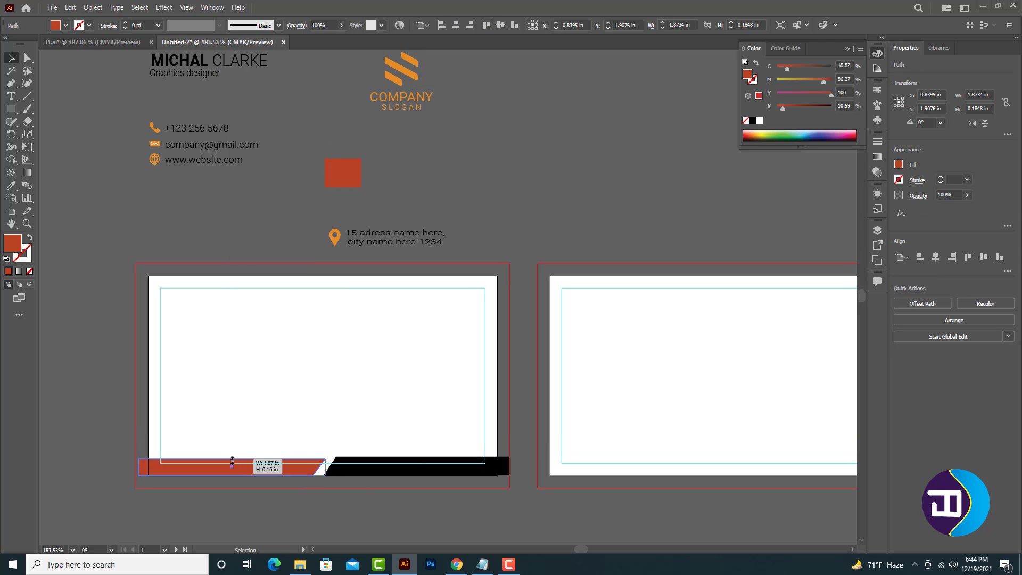
{"action": "left_click", "coordinate": [405, 462]}
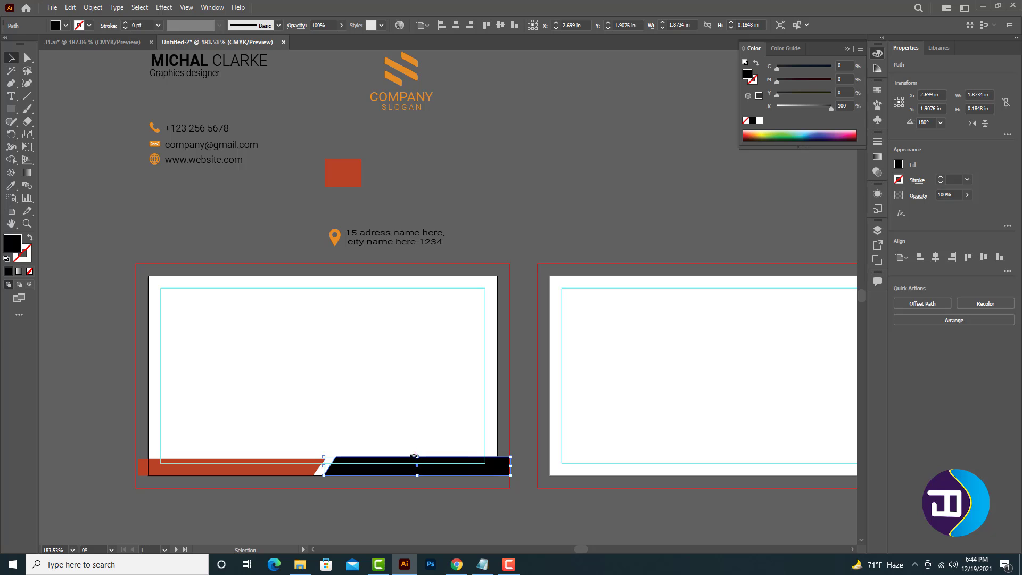
{"action": "left_click_drag", "start_coordinate": [417, 455], "coordinate": [417, 459]}
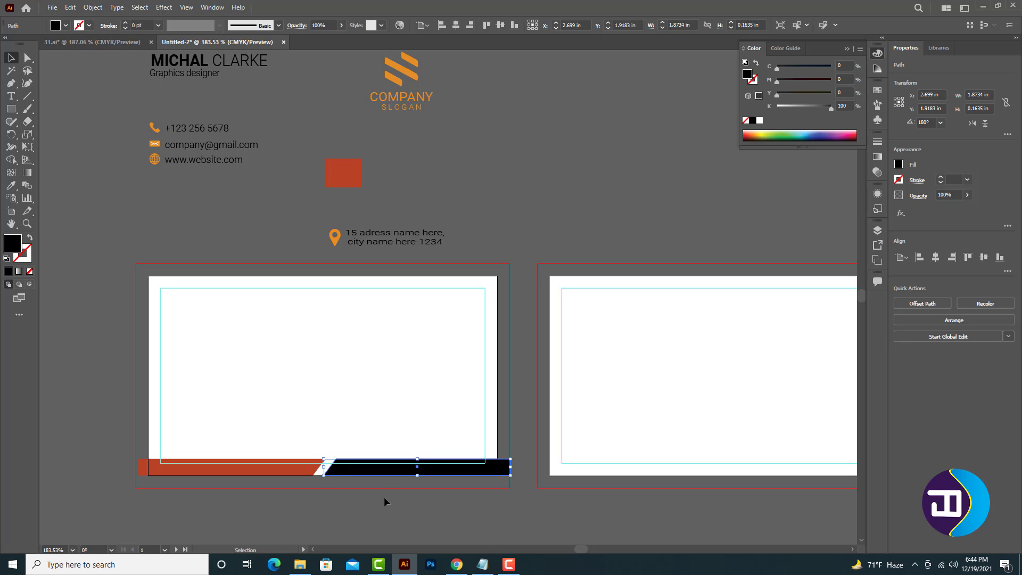
{"action": "left_click", "coordinate": [384, 497]}
- Move the logo group onto the first artboard, near the upper-right corner inside the margin guides
{"action": "scroll", "coordinate": [383, 497], "scroll_direction": "up", "scroll_amount": 1}
{"action": "scroll", "coordinate": [382, 496], "scroll_direction": "up", "scroll_amount": 5}
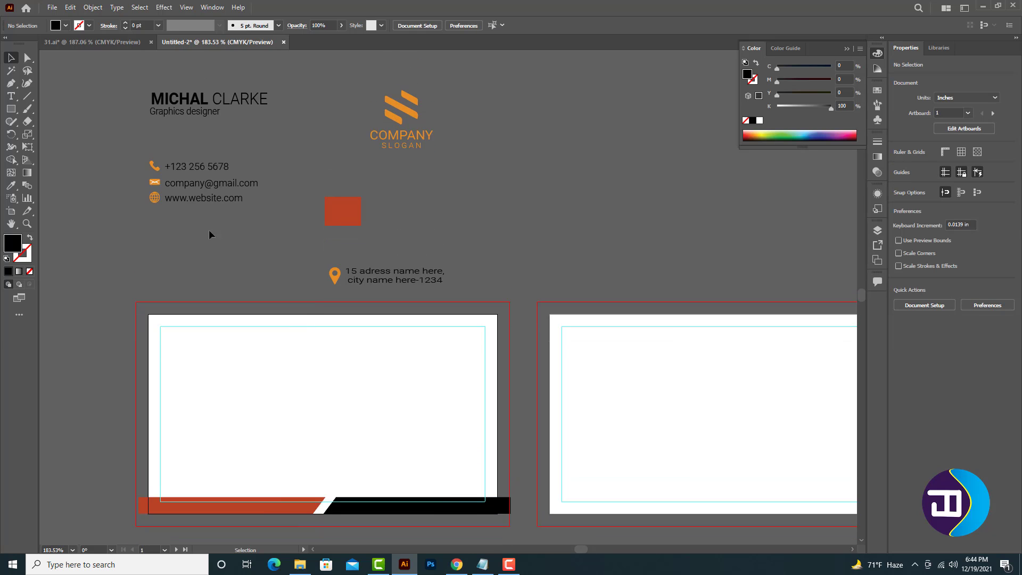
{"action": "left_click", "coordinate": [417, 182]}
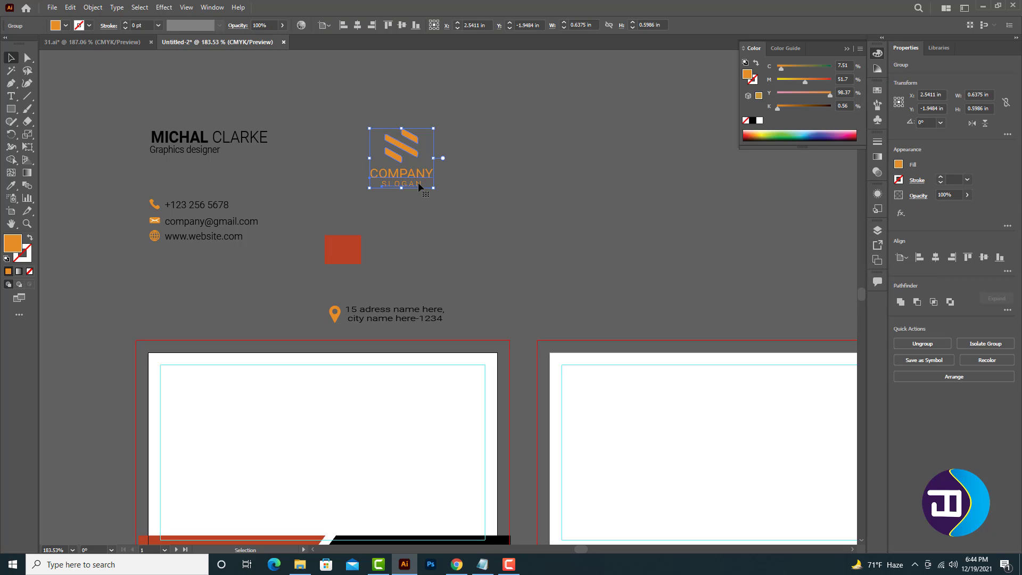
{"action": "left_click_drag", "start_coordinate": [417, 182], "coordinate": [454, 420]}
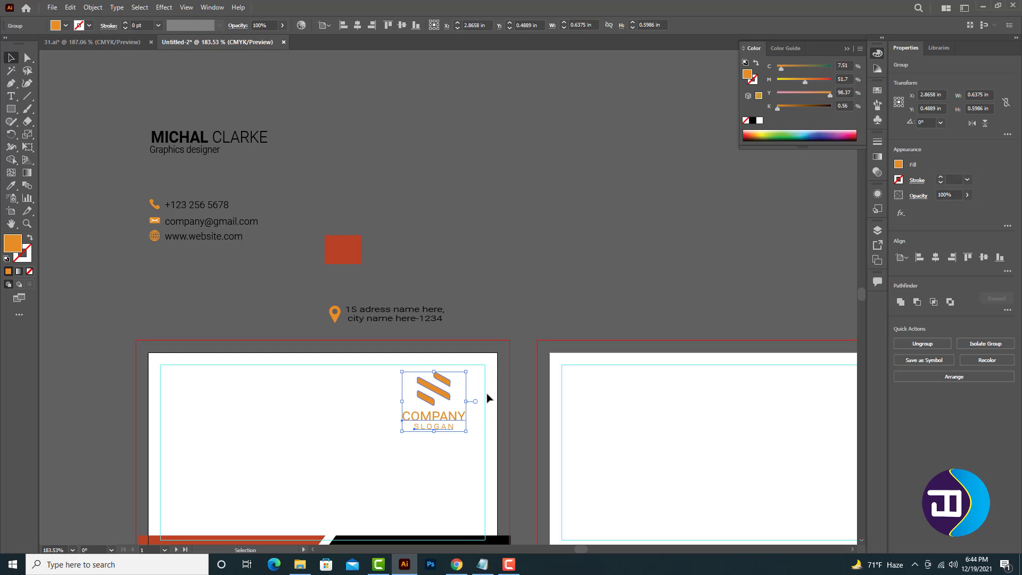
- Ungroup the logo and fill the COMPANY and SLOGAN text with black
{"action": "right_click", "coordinate": [452, 413]}
{"action": "left_click", "coordinate": [488, 315]}
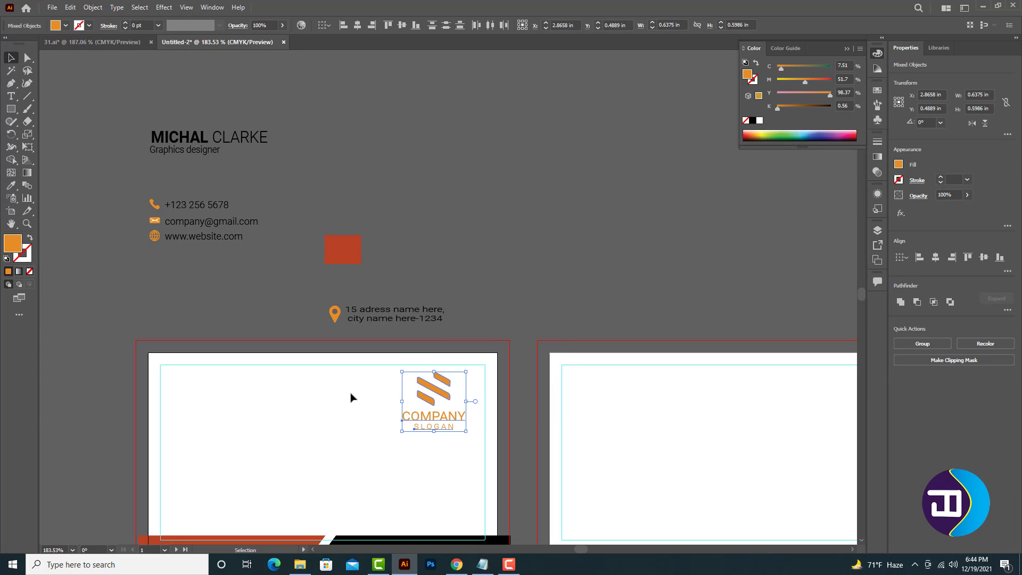
{"action": "left_click", "coordinate": [391, 410]}
{"action": "left_click", "coordinate": [403, 417]}
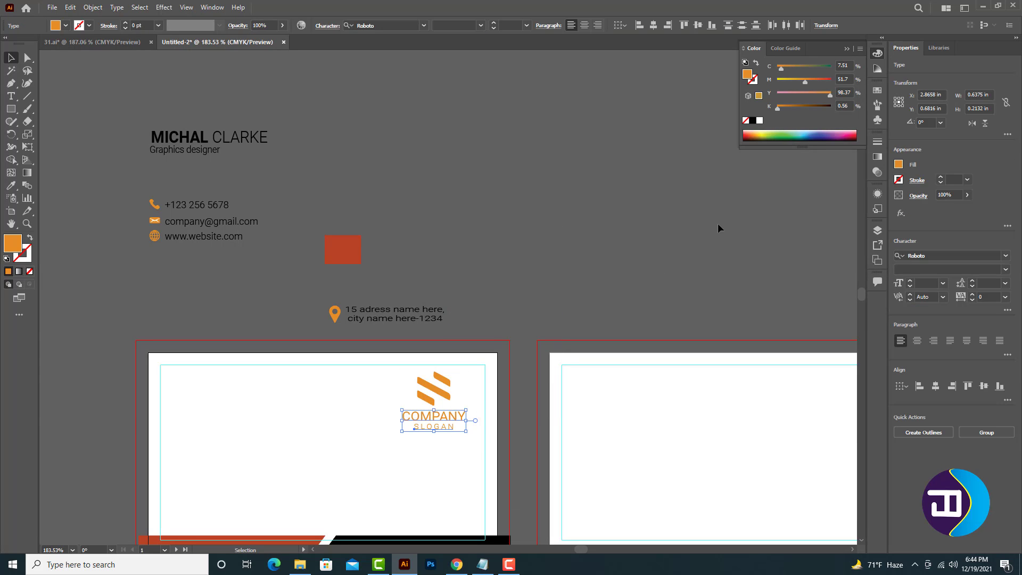
{"action": "left_click", "coordinate": [753, 120]}
{"action": "scroll", "coordinate": [550, 289], "scroll_direction": "down", "scroll_amount": 3}
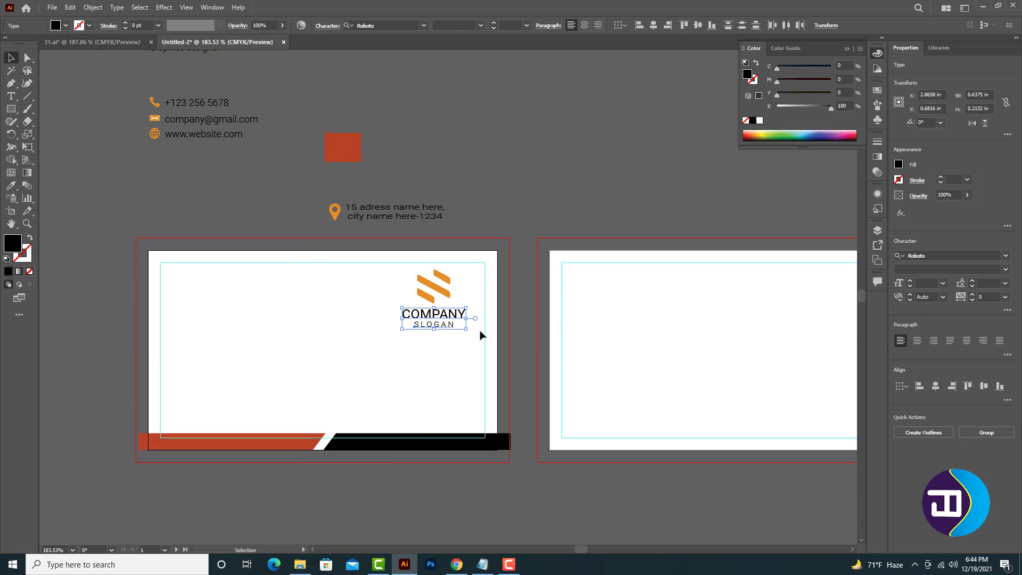
- Recolour the logo symbol with the red square's fill using the Eyedropper and group it with its text again
{"action": "left_click", "coordinate": [422, 295]}
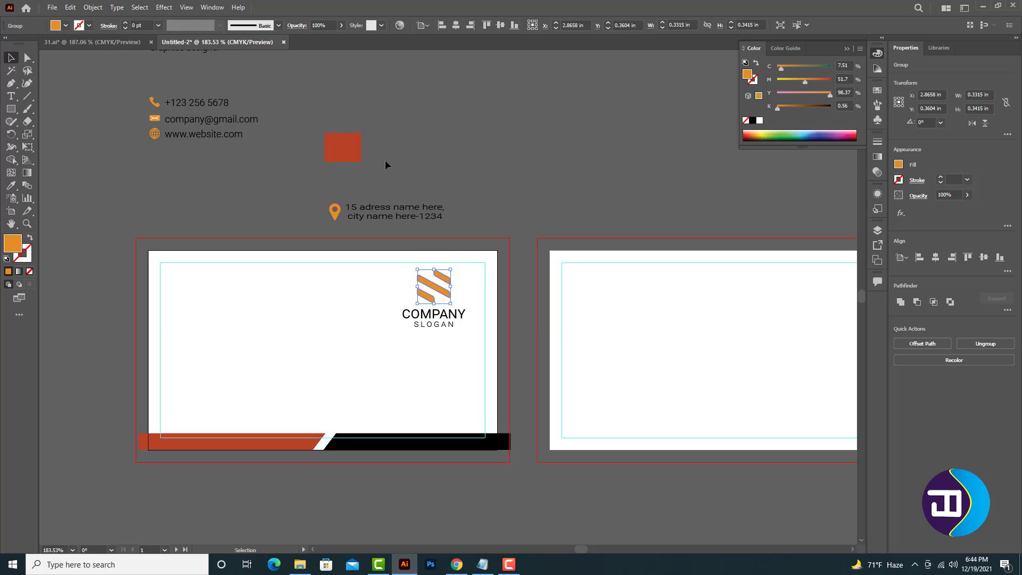
{"action": "key", "text": "i"}
{"action": "left_click", "coordinate": [350, 157]}
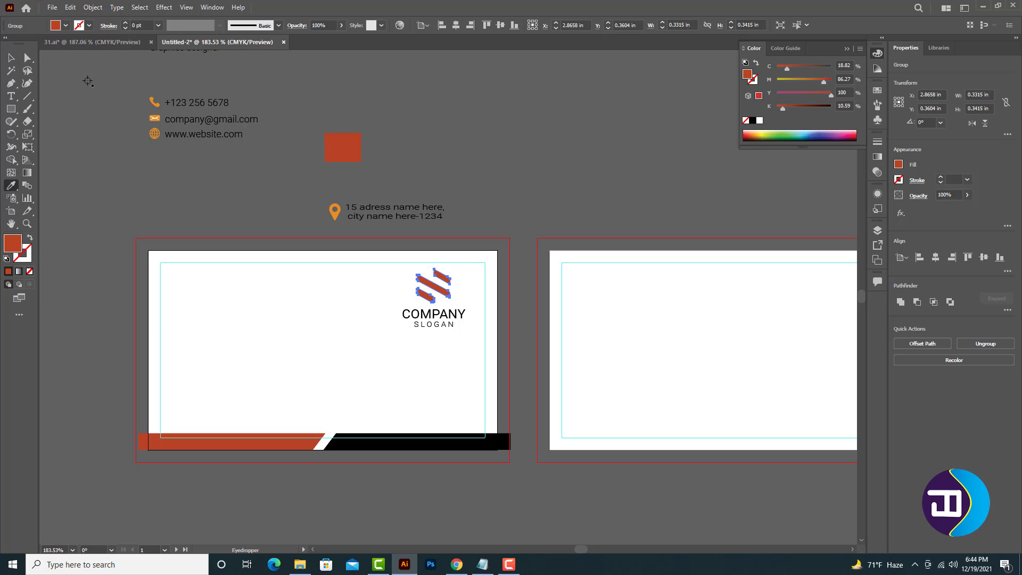
{"action": "left_click", "coordinate": [10, 58]}
{"action": "left_click_drag", "start_coordinate": [372, 271], "coordinate": [442, 345]}
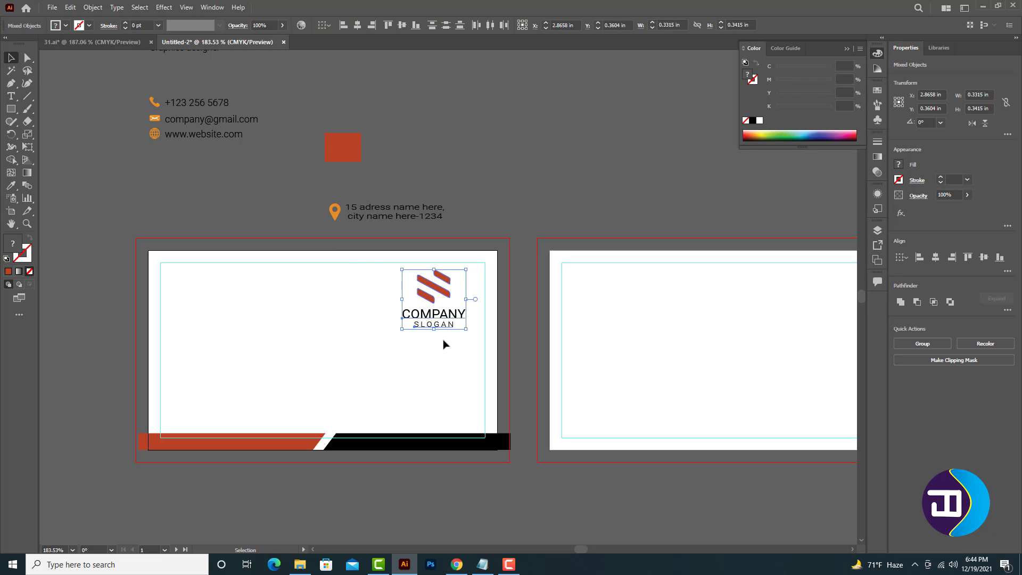
{"action": "key", "text": "ctrl+g"}
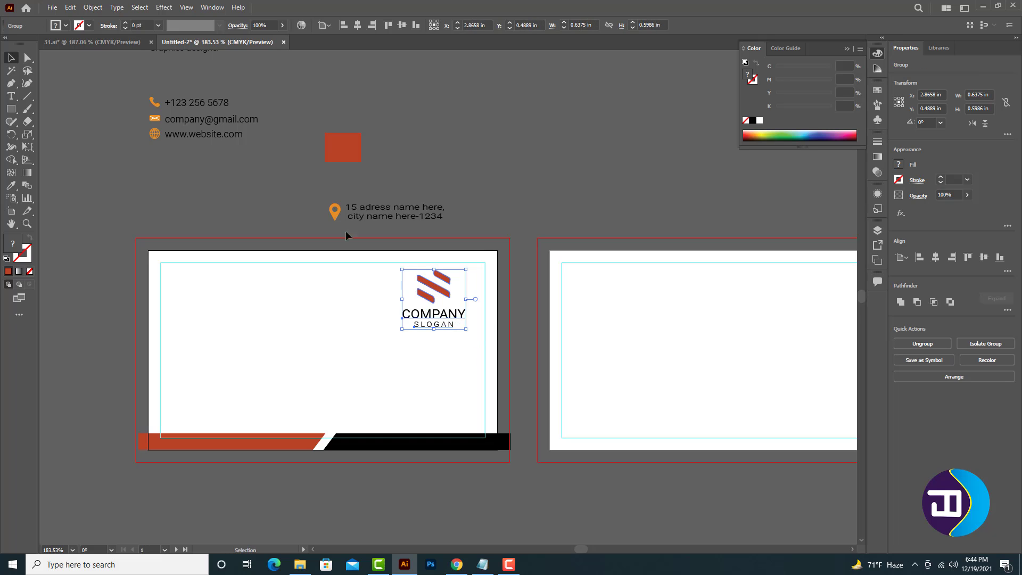
- Move the name and job title onto the first artboard's upper right and shift the logo to the upper left
{"action": "left_click", "coordinate": [311, 218]}
{"action": "scroll", "coordinate": [321, 206], "scroll_direction": "up", "scroll_amount": 2}
{"action": "scroll", "coordinate": [237, 160], "scroll_direction": "up", "scroll_amount": 2}
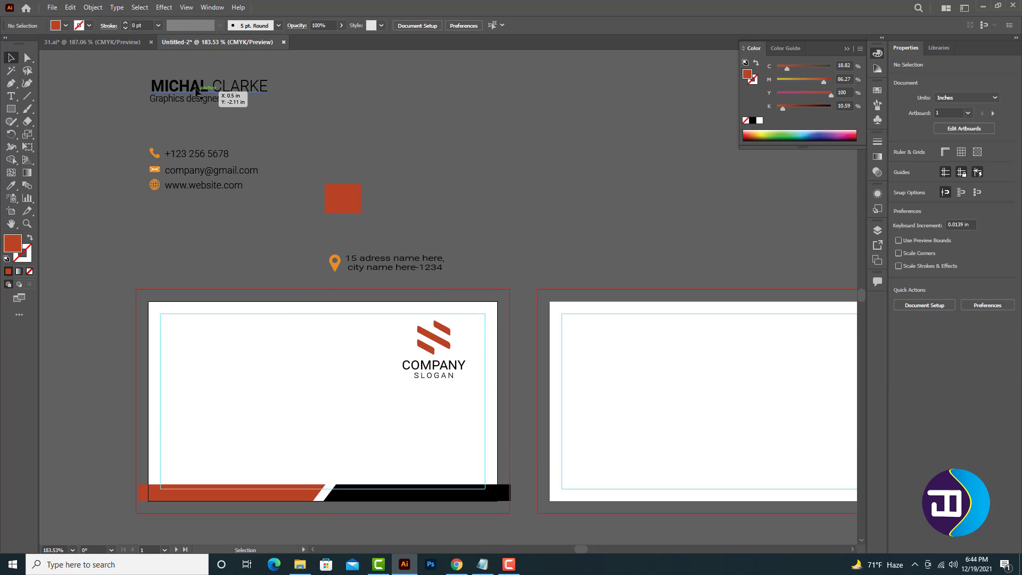
{"action": "left_click", "coordinate": [194, 102]}
{"action": "left_click_drag", "start_coordinate": [194, 103], "coordinate": [398, 425]}
{"action": "left_click_drag", "start_coordinate": [406, 365], "coordinate": [180, 366]}
{"action": "scroll", "coordinate": [412, 396], "scroll_direction": "down", "scroll_amount": 2}
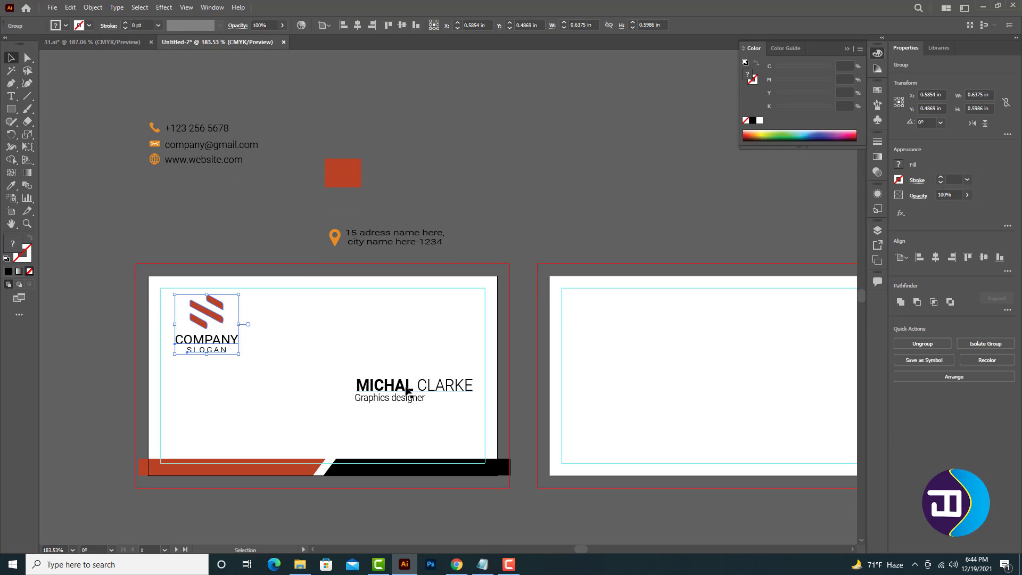
{"action": "left_click_drag", "start_coordinate": [405, 375], "coordinate": [415, 327]}
- Place the phone, e-mail and website group in the first artboard's lower-right area, above the black bar
{"action": "scroll", "coordinate": [341, 372], "scroll_direction": "up", "scroll_amount": 1}
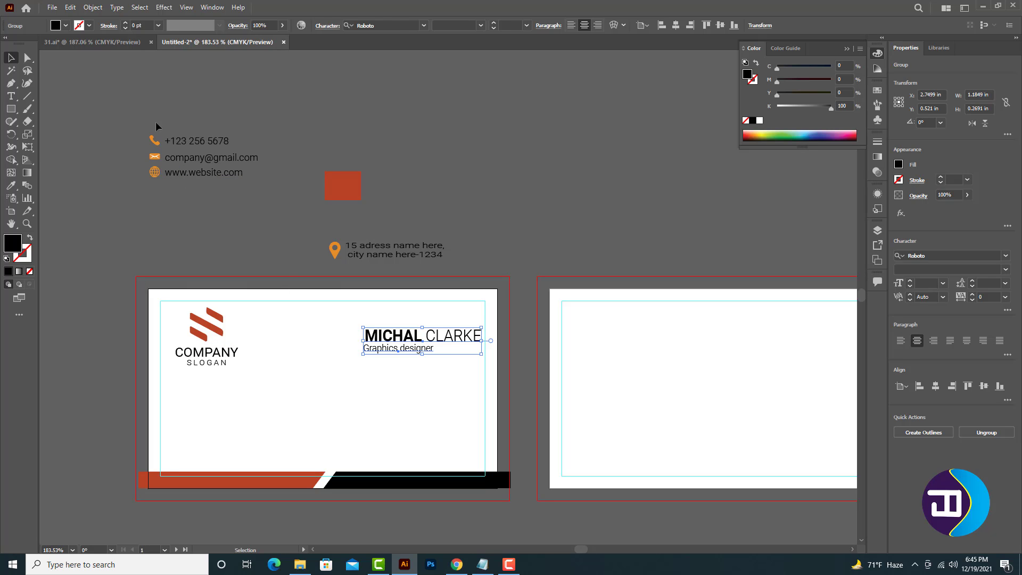
{"action": "left_click_drag", "start_coordinate": [199, 175], "coordinate": [416, 444]}
{"action": "left_click_drag", "start_coordinate": [415, 443], "coordinate": [412, 440]}
- Move the logo off the card to the space above the second artboard and shift the name and title to the upper left
{"action": "left_click_drag", "start_coordinate": [226, 327], "coordinate": [619, 191]}
{"action": "left_click_drag", "start_coordinate": [402, 346], "coordinate": [208, 351]}
{"action": "scroll", "coordinate": [313, 362], "scroll_direction": "down", "scroll_amount": 1}
- Lower the contact group slightly and place the address with its pin directly above it, aligned with the contact icons
{"action": "scroll", "coordinate": [313, 362], "scroll_direction": "up", "scroll_amount": 1}
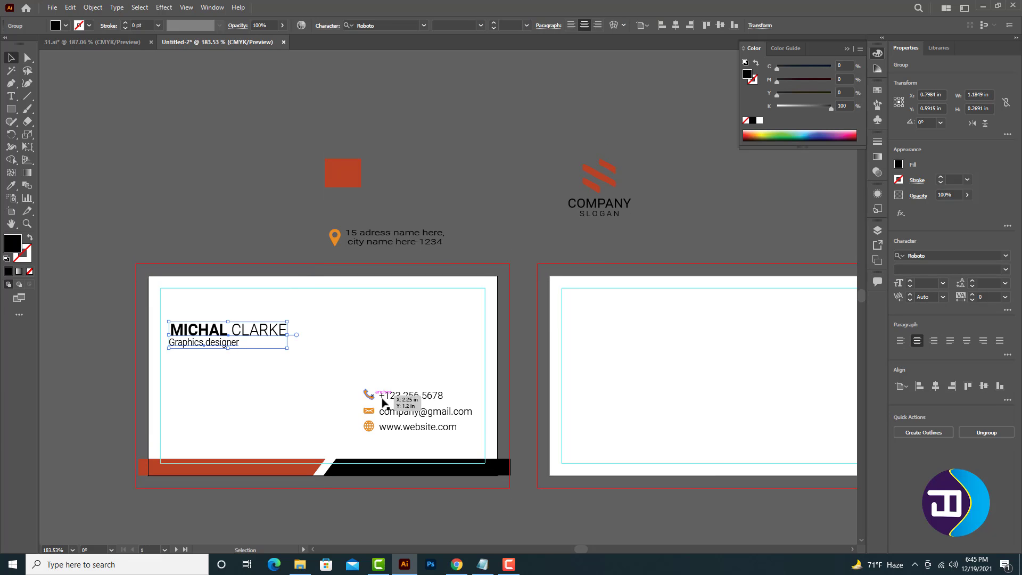
{"action": "left_click_drag", "start_coordinate": [388, 416], "coordinate": [389, 418]}
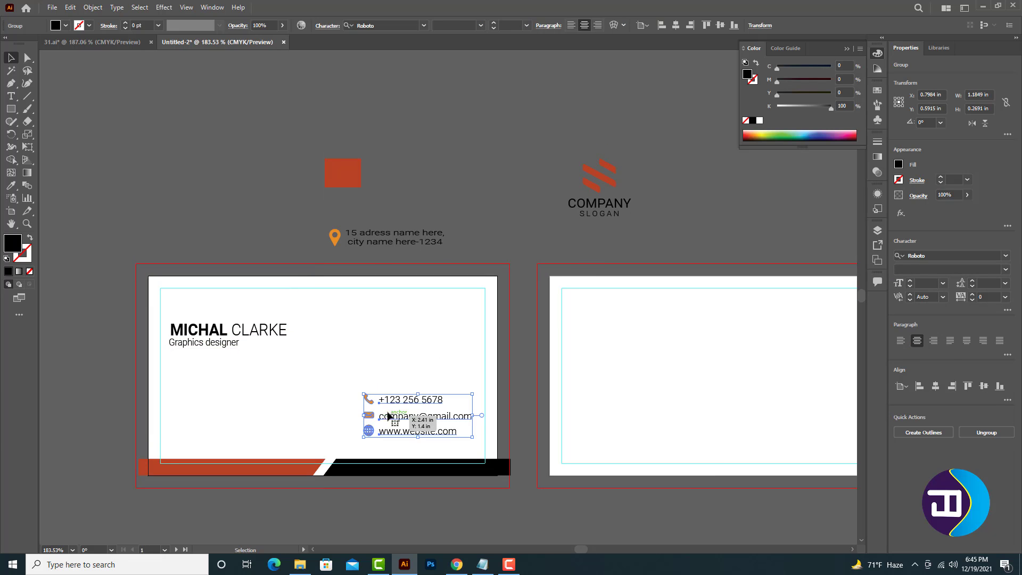
{"action": "left_click_drag", "start_coordinate": [354, 241], "coordinate": [394, 371]}
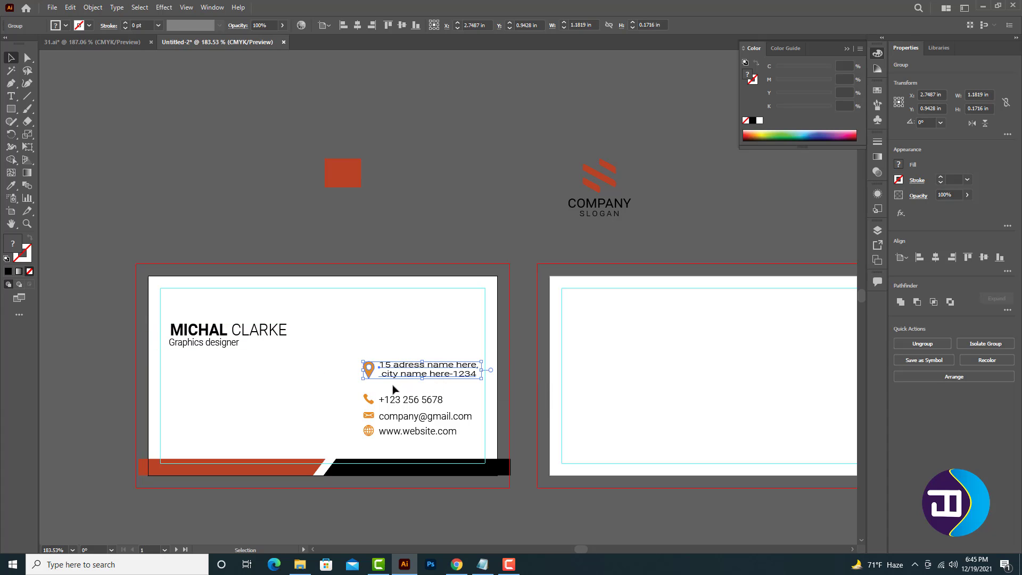
- Left-align the address with the phone, e-mail and website group and nudge them all down toward the black bar
{"action": "left_click", "coordinate": [401, 421], "text": "shift"}
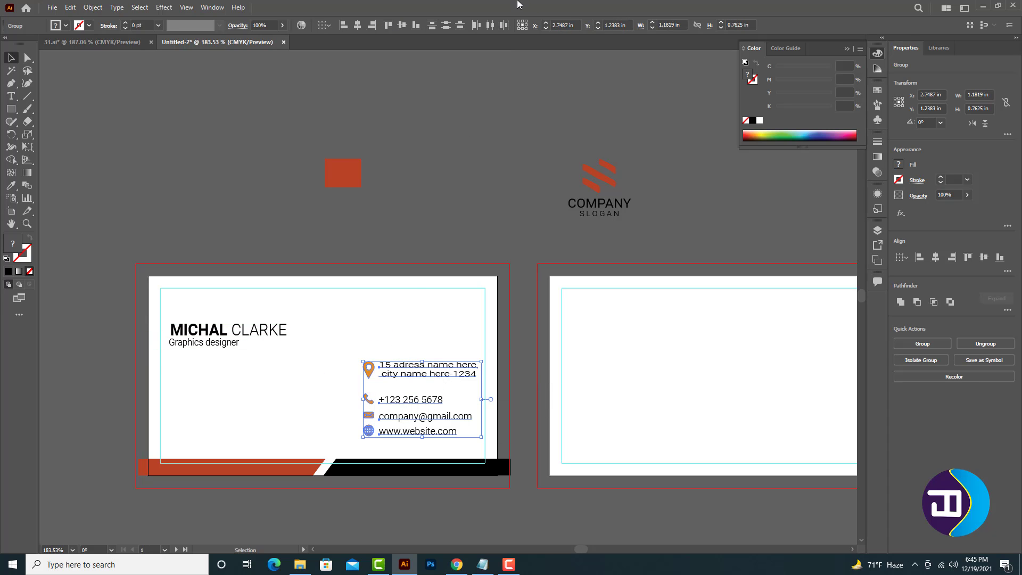
{"action": "left_click", "coordinate": [341, 29]}
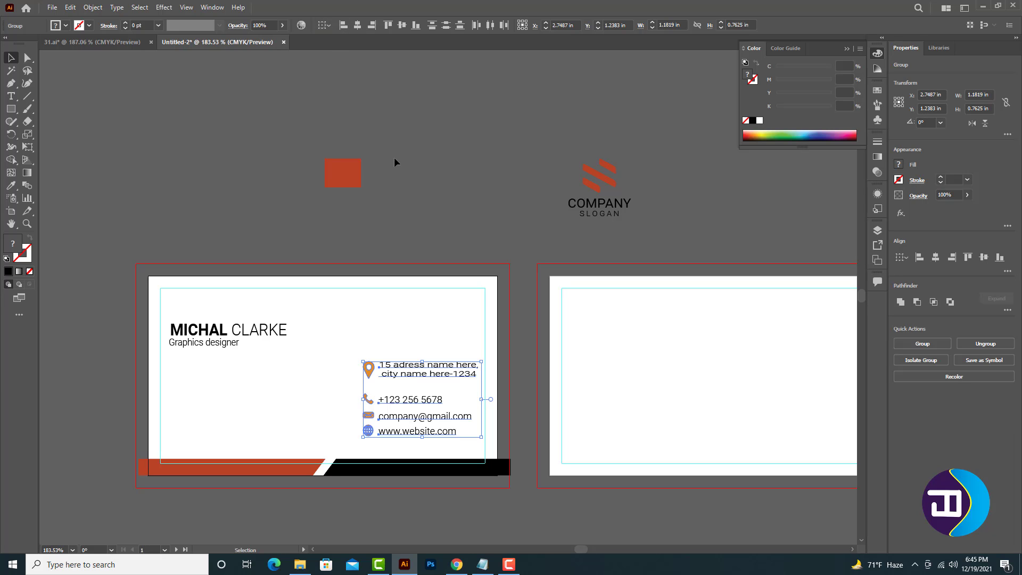
{"action": "key", "text": "Down"}
{"action": "key", "text": "Down"}
{"action": "key", "text": "Down"}
{"action": "key", "text": "Down"}
{"action": "key", "text": "Down"}
{"action": "key", "text": "Down"}
{"action": "key", "text": "Down"}
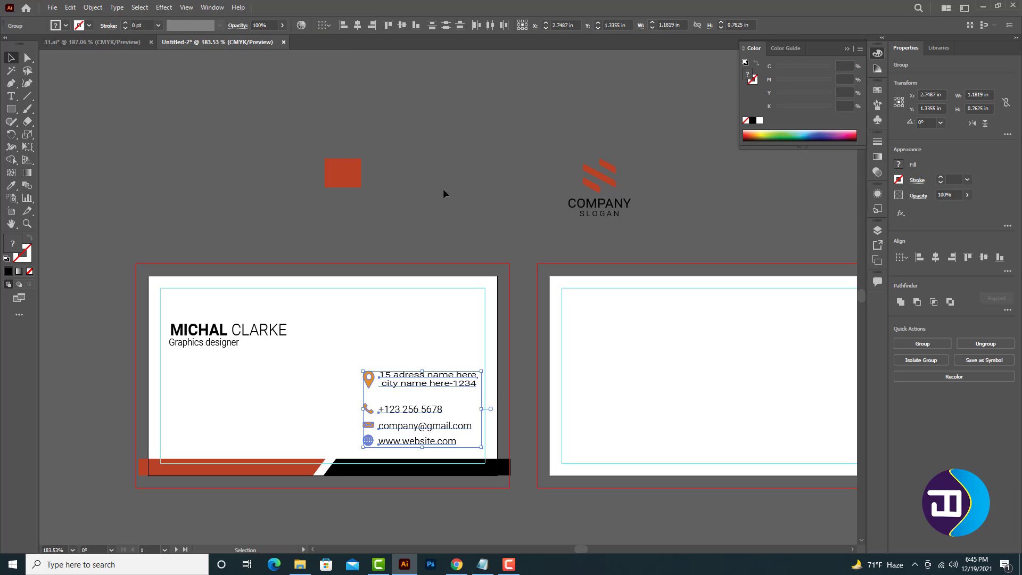
{"action": "left_click", "coordinate": [452, 193]}
- Place the logo in the first artboard's upper right and nudge the address down closer to the phone line
{"action": "left_click_drag", "start_coordinate": [580, 181], "coordinate": [409, 322]}
{"action": "left_click", "coordinate": [398, 375]}
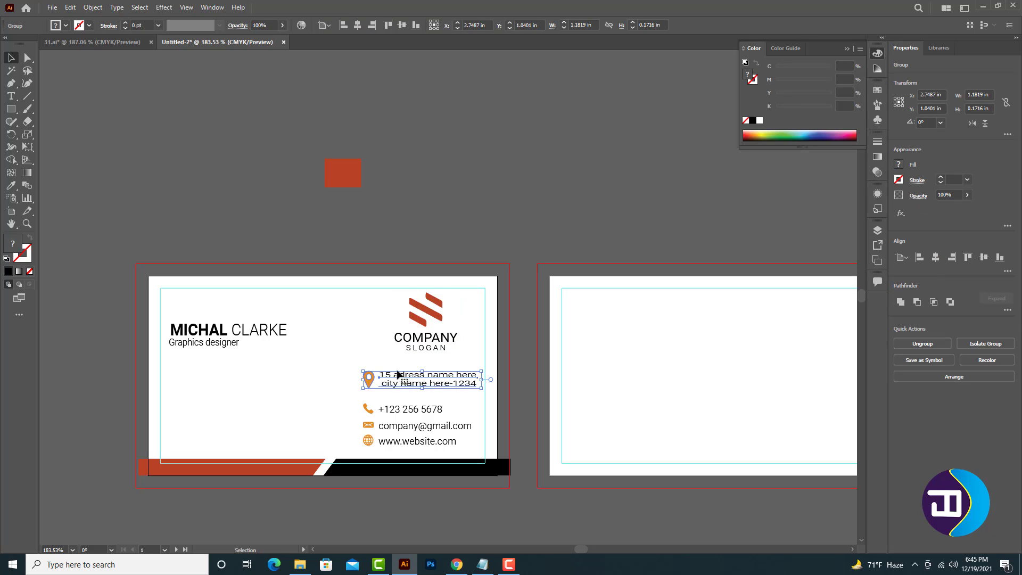
{"action": "key", "text": "Down"}
{"action": "key", "text": "Down"}
{"action": "key", "text": "Down"}
{"action": "key", "text": "Down"}
{"action": "left_click", "coordinate": [416, 225]}
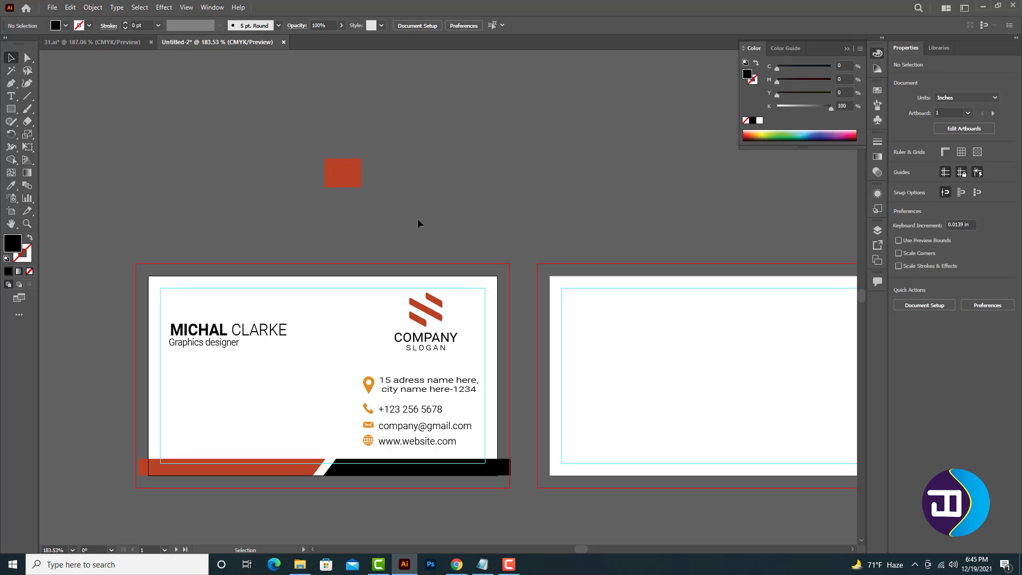
- Try to centre the logo, address and contact group horizontally on one another
{"action": "left_click_drag", "start_coordinate": [335, 320], "coordinate": [444, 447]}
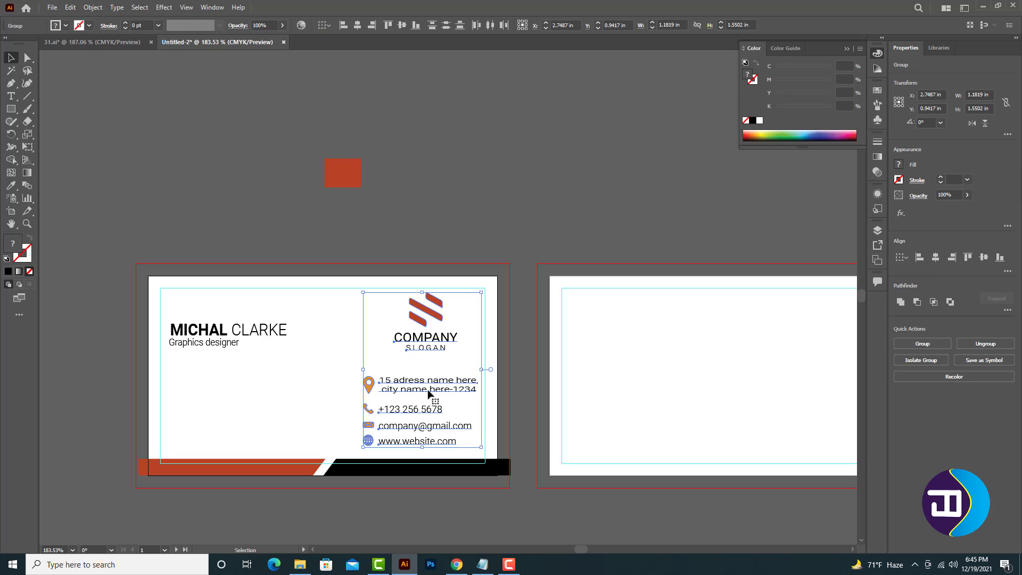
{"action": "left_click", "coordinate": [358, 25]}
{"action": "left_click", "coordinate": [465, 100]}
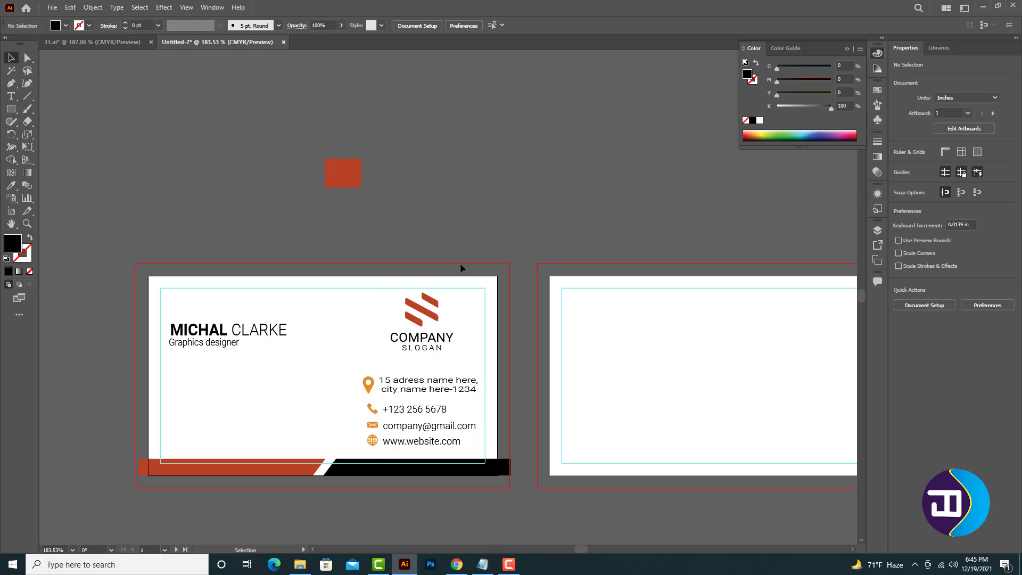
- Undo the centre alignment and lower the logo slightly above the address
{"action": "left_click", "coordinate": [409, 318]}
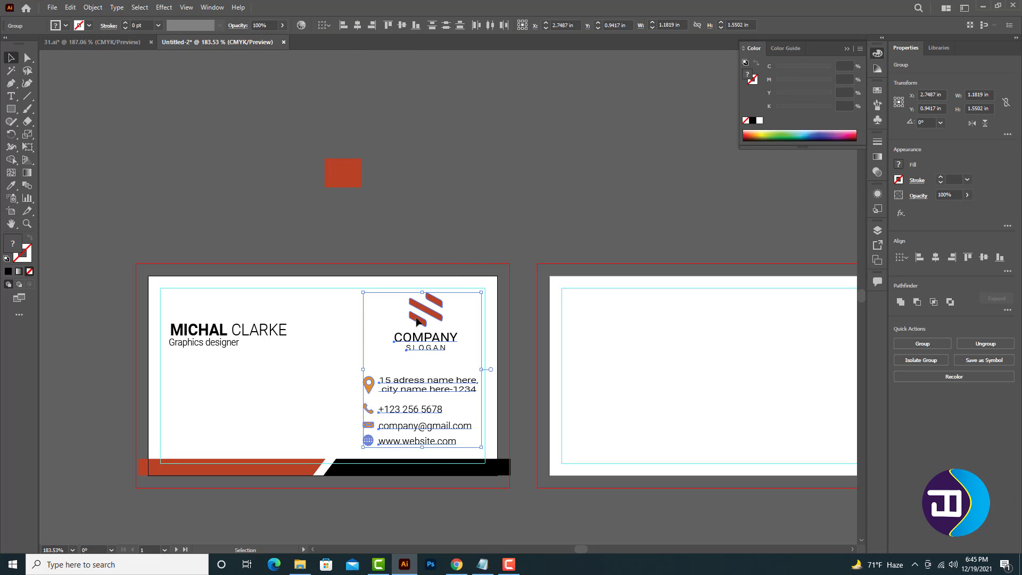
{"action": "left_click", "coordinate": [467, 314]}
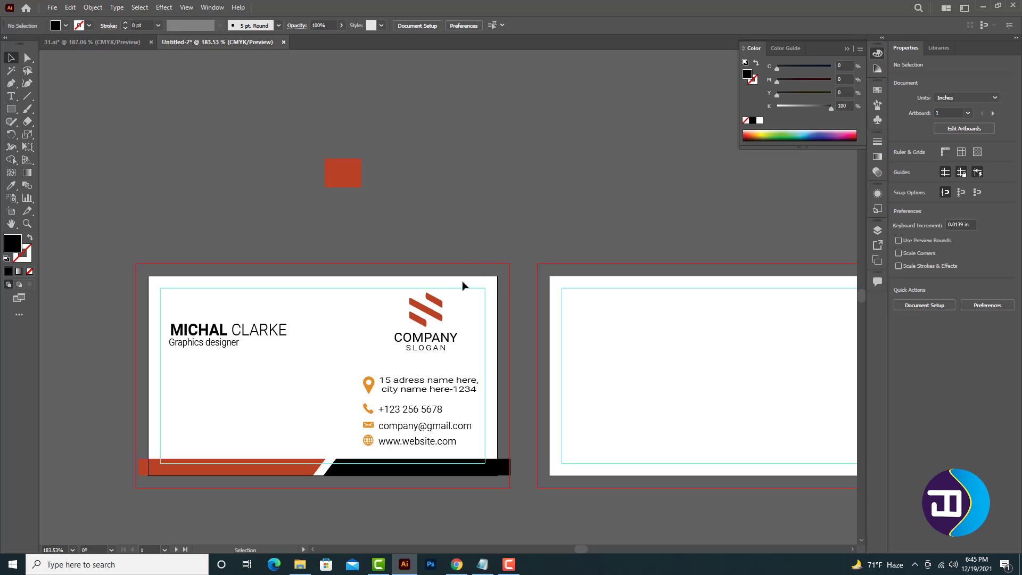
{"action": "mouse_move", "coordinate": [423, 341]}
{"action": "left_mouse_down"}
{"action": "mouse_move", "coordinate": [429, 351]}
{"action": "mouse_move", "coordinate": [203, 425]}
{"action": "mouse_move", "coordinate": [423, 346]}
{"action": "left_mouse_up"}
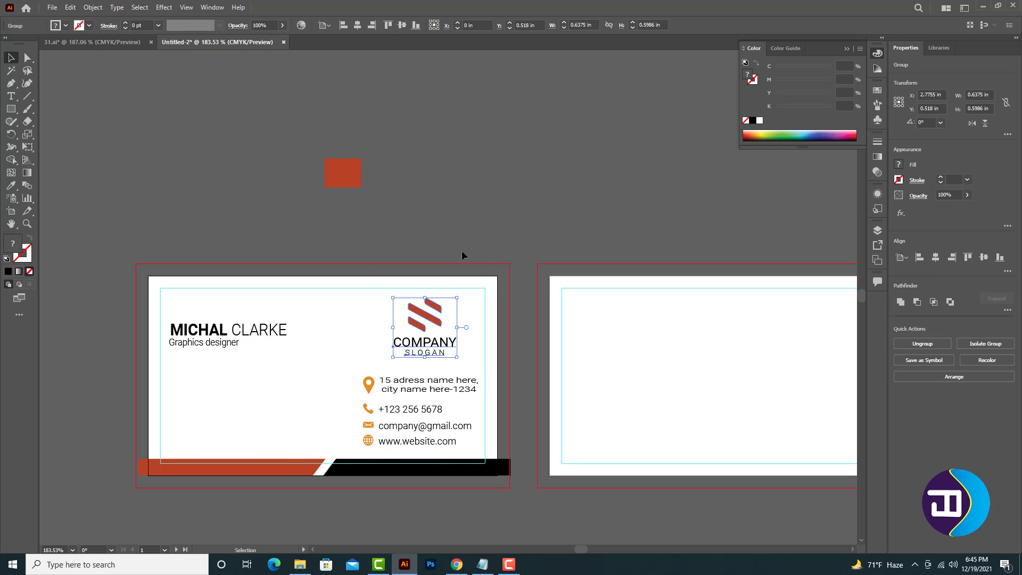
- Fill the second artboard's background rectangle with the black sampled from the first card's bar
{"action": "scroll", "coordinate": [527, 309], "scroll_direction": "down", "scroll_amount": 3}
{"action": "left_click", "coordinate": [610, 357]}
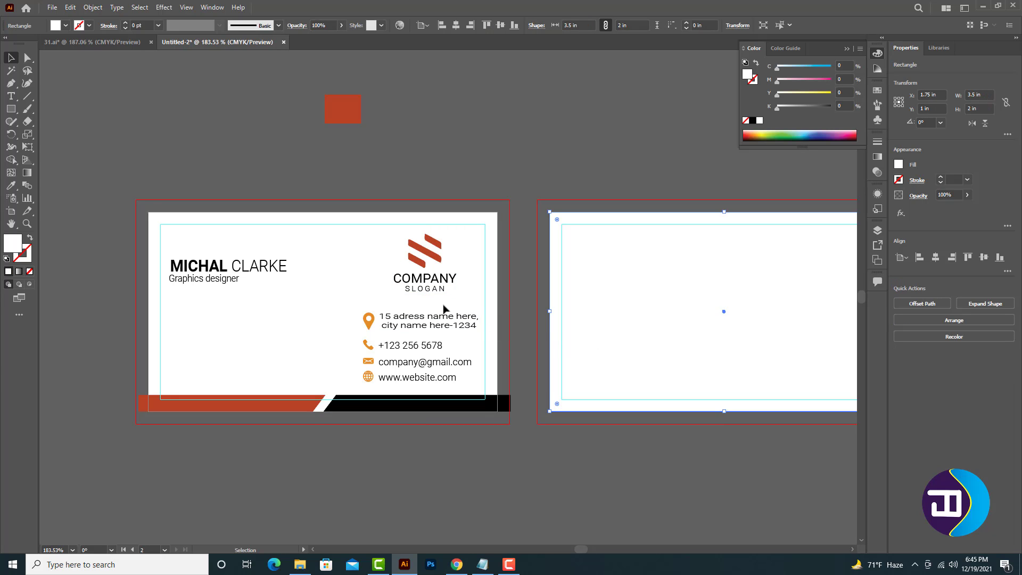
{"action": "key", "text": "i"}
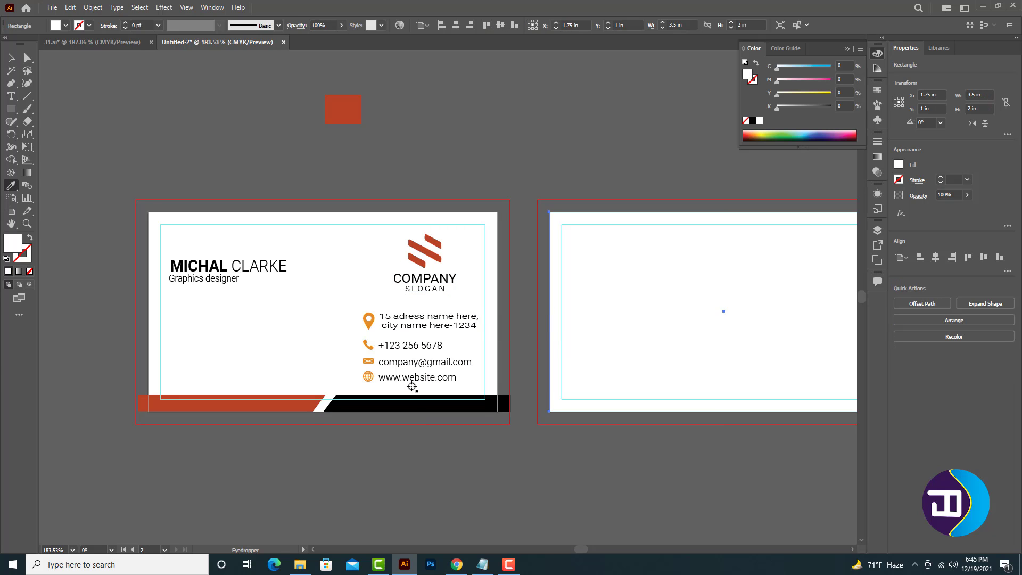
{"action": "left_click", "coordinate": [413, 403]}
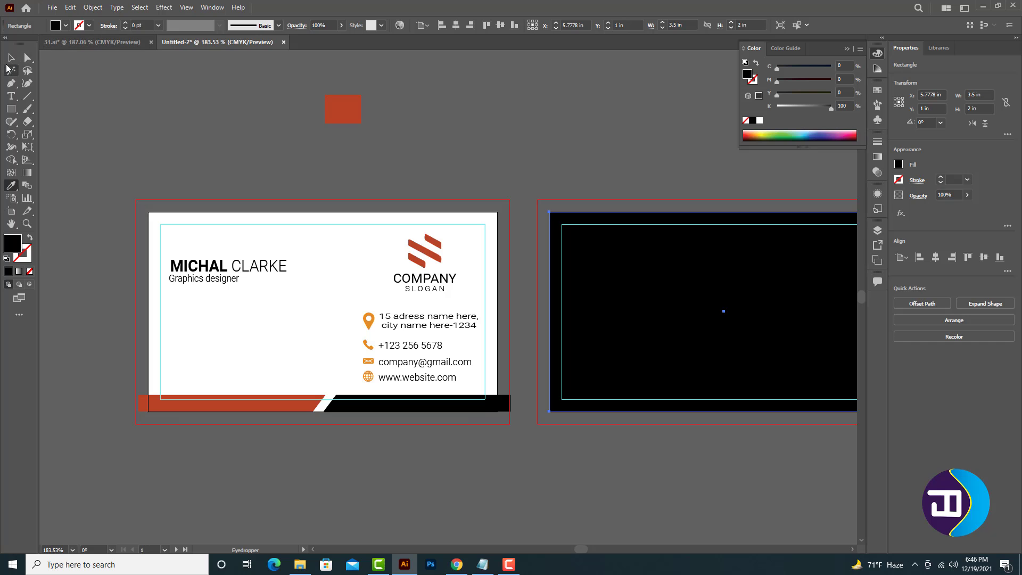
{"action": "left_click", "coordinate": [10, 70]}
{"action": "left_click", "coordinate": [11, 57]}
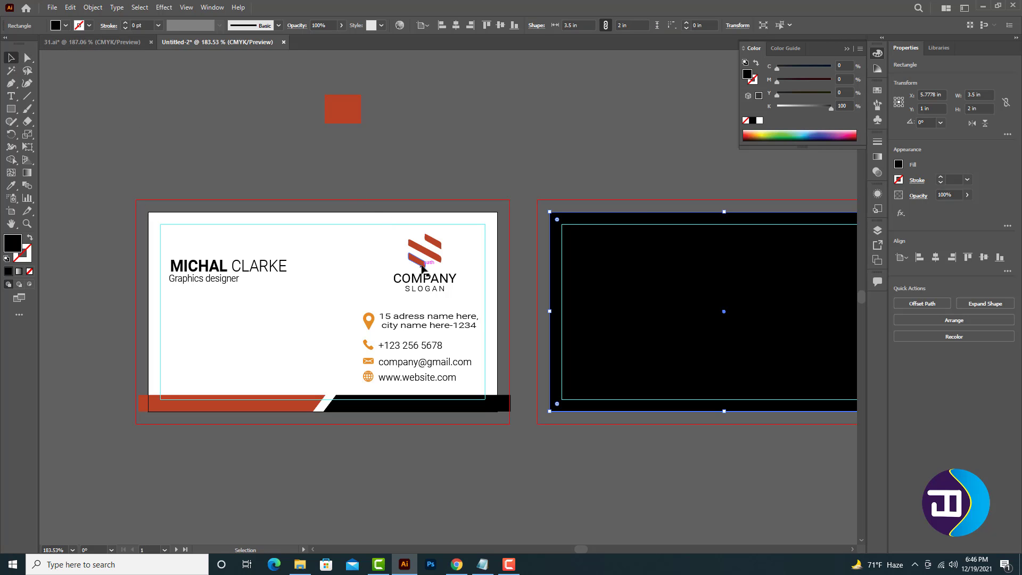
- Duplicate the logo to the empty space above the artboards and ungroup the copy
{"action": "left_click_drag", "start_coordinate": [422, 269], "coordinate": [520, 136]}
{"action": "right_click", "coordinate": [520, 148]}
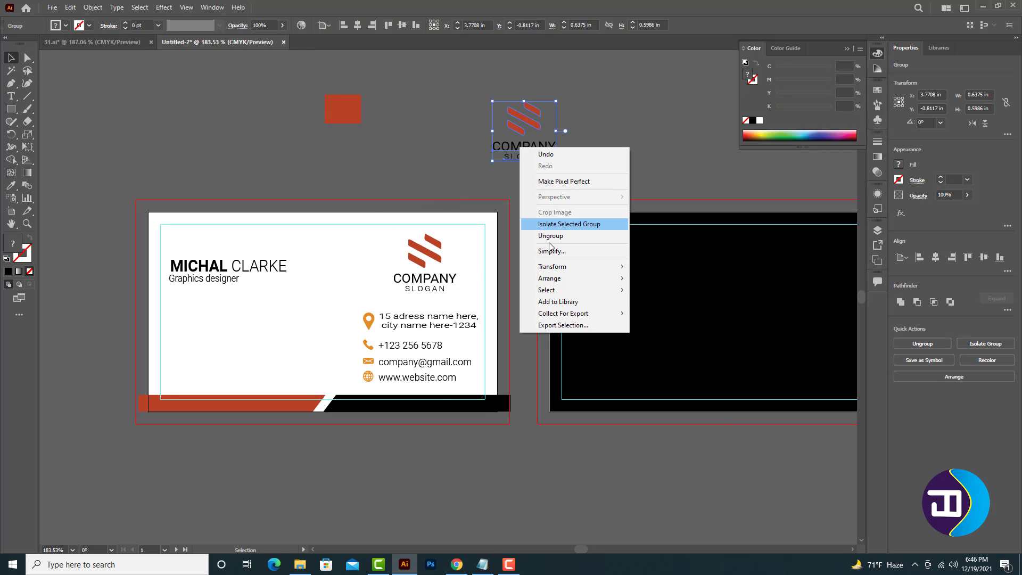
{"action": "left_click", "coordinate": [550, 236]}
{"action": "left_click", "coordinate": [622, 152]}
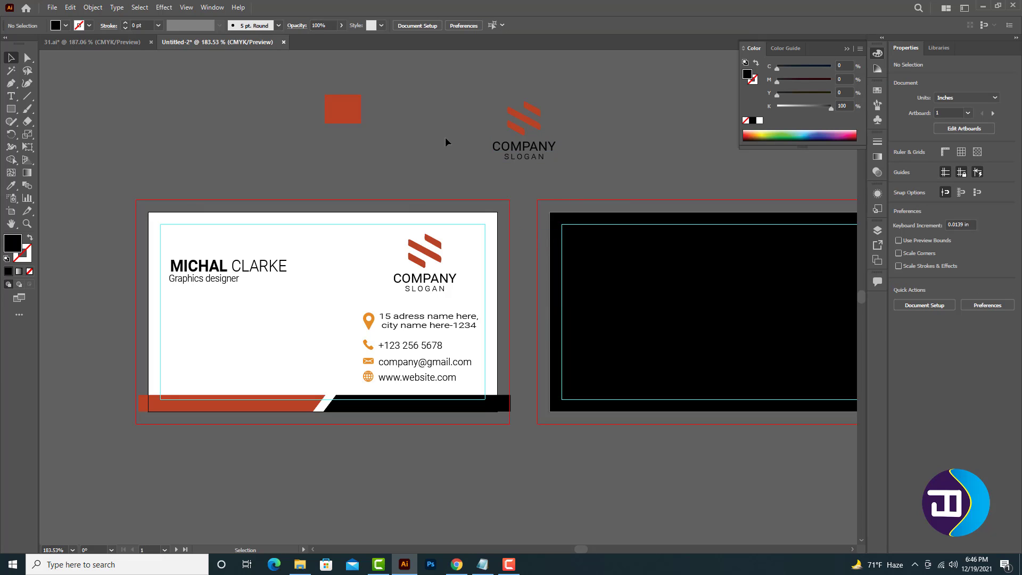
- Colour the copied logo's company name and slogan white and group them with the mark again
{"action": "left_click_drag", "start_coordinate": [539, 166], "coordinate": [543, 154]}
{"action": "left_click", "coordinate": [760, 121]}
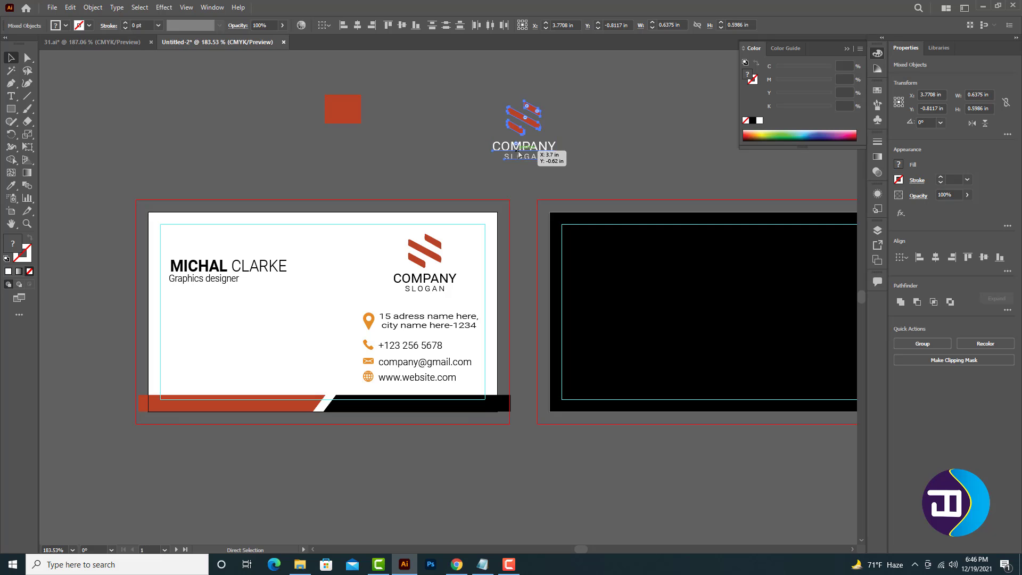
{"action": "key", "text": "ctrl+g"}
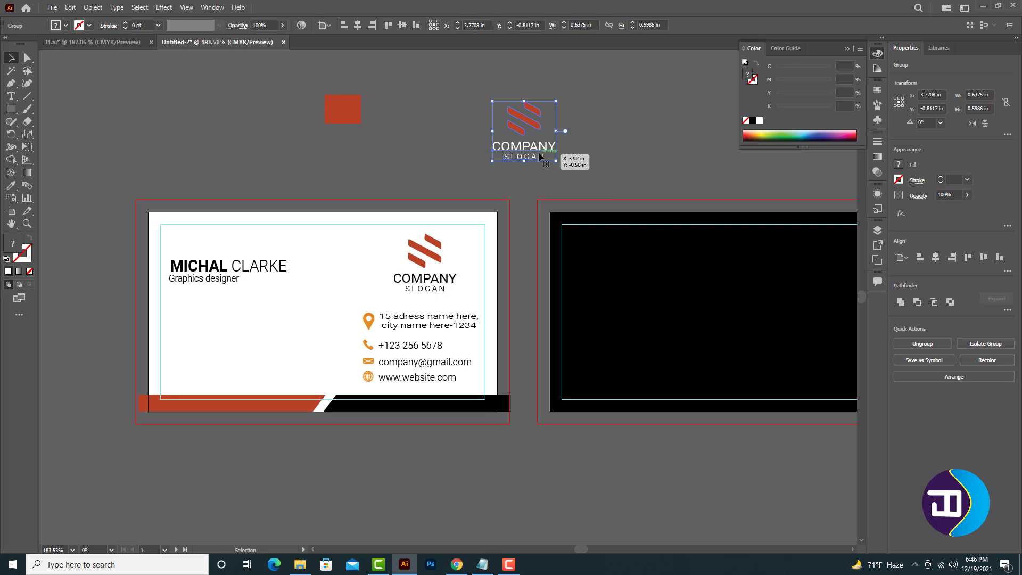
- Centre the white-text logo on the black rectangle in both directions and fit the rectangle back over the second artboard
{"action": "left_click_drag", "start_coordinate": [538, 153], "coordinate": [788, 321]}
{"action": "left_click_drag", "start_coordinate": [649, 287], "coordinate": [440, 262]}
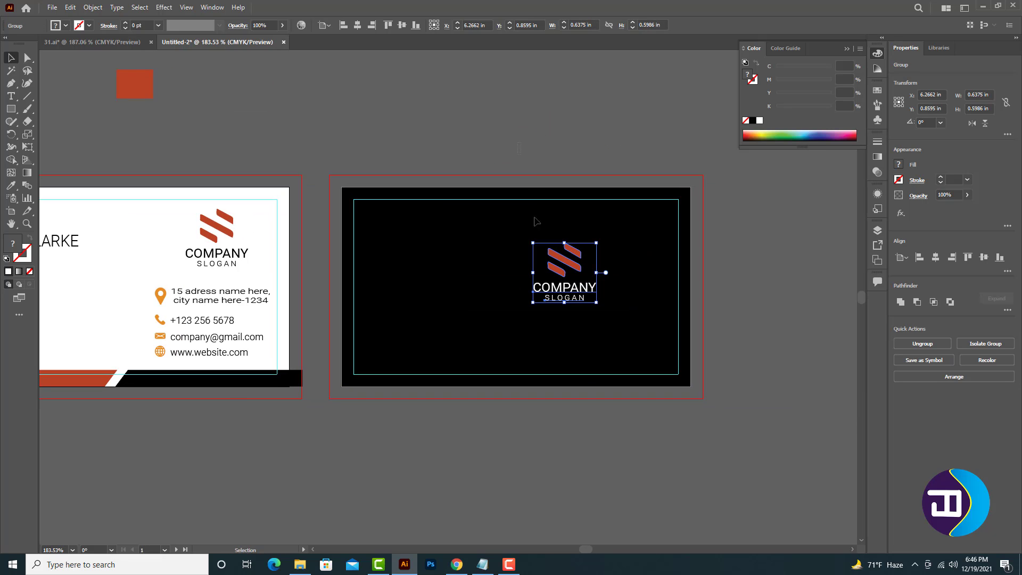
{"action": "left_click", "coordinate": [536, 221], "text": "shift"}
{"action": "left_click", "coordinate": [357, 25]}
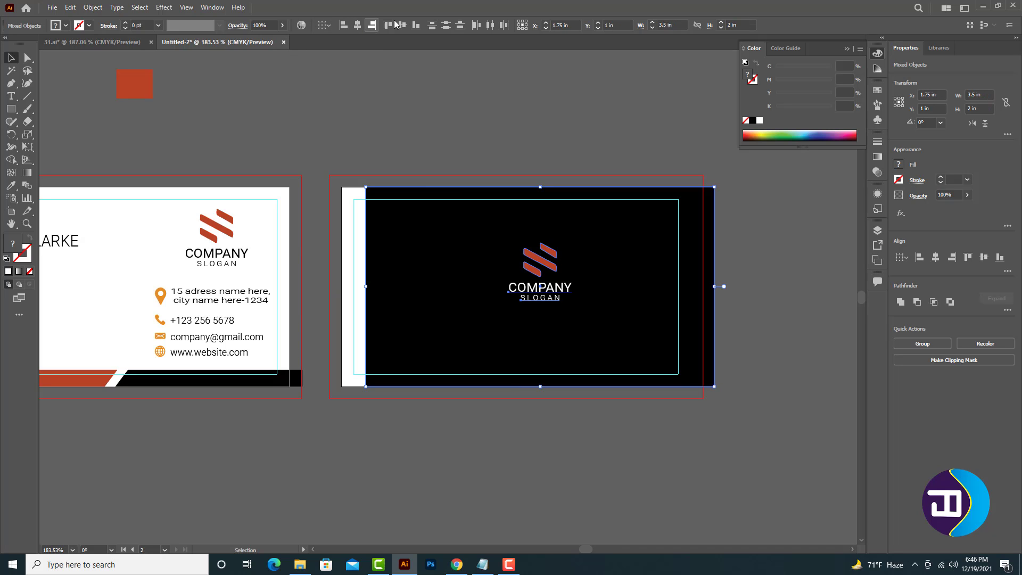
{"action": "left_click", "coordinate": [402, 25]}
{"action": "left_click_drag", "start_coordinate": [516, 221], "coordinate": [498, 223]}
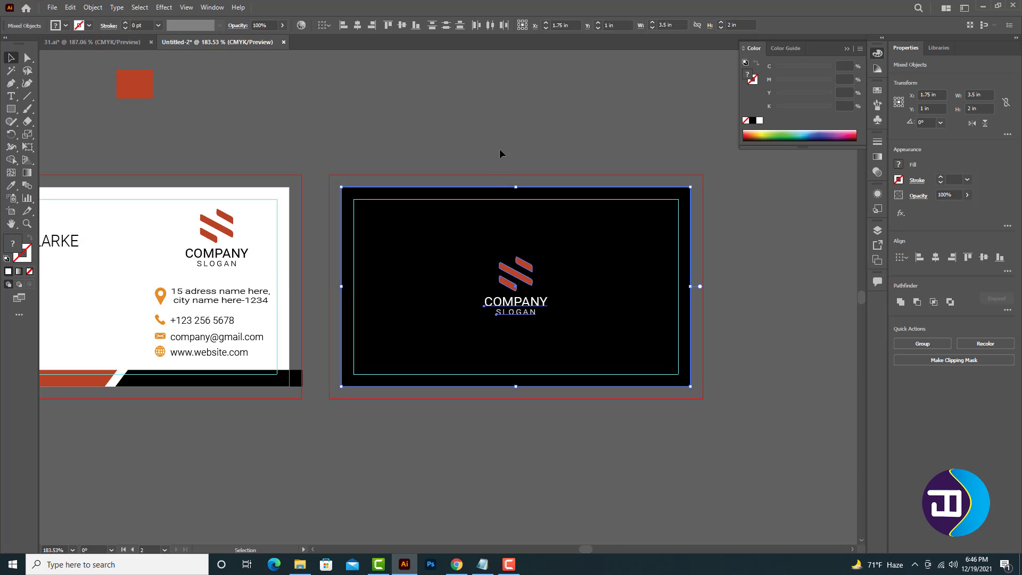
{"action": "left_click", "coordinate": [499, 149]}
- Swap the layout on the first artboard, moving the logo to the left half and the name and title to the upper right
{"action": "left_click_drag", "start_coordinate": [346, 148], "coordinate": [542, 145]}
{"action": "scroll", "coordinate": [470, 139], "scroll_direction": "up", "scroll_amount": 3}
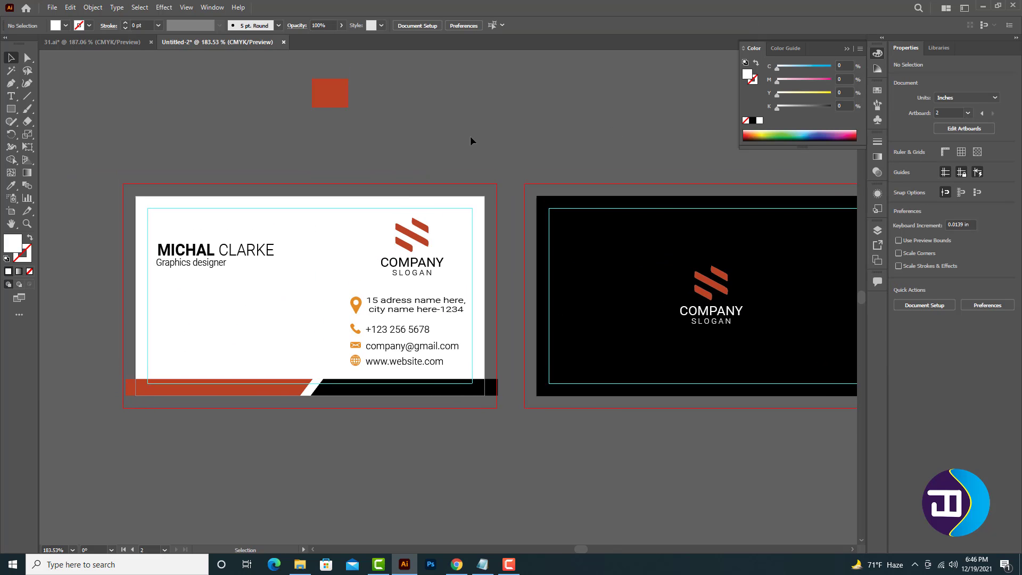
{"action": "scroll", "coordinate": [439, 168], "scroll_direction": "down", "scroll_amount": 2}
{"action": "left_click_drag", "start_coordinate": [426, 251], "coordinate": [211, 290]}
{"action": "left_click_drag", "start_coordinate": [237, 257], "coordinate": [449, 255]}
- Left-align the name and job title with the address and contact group below them
{"action": "left_click_drag", "start_coordinate": [330, 226], "coordinate": [406, 362]}
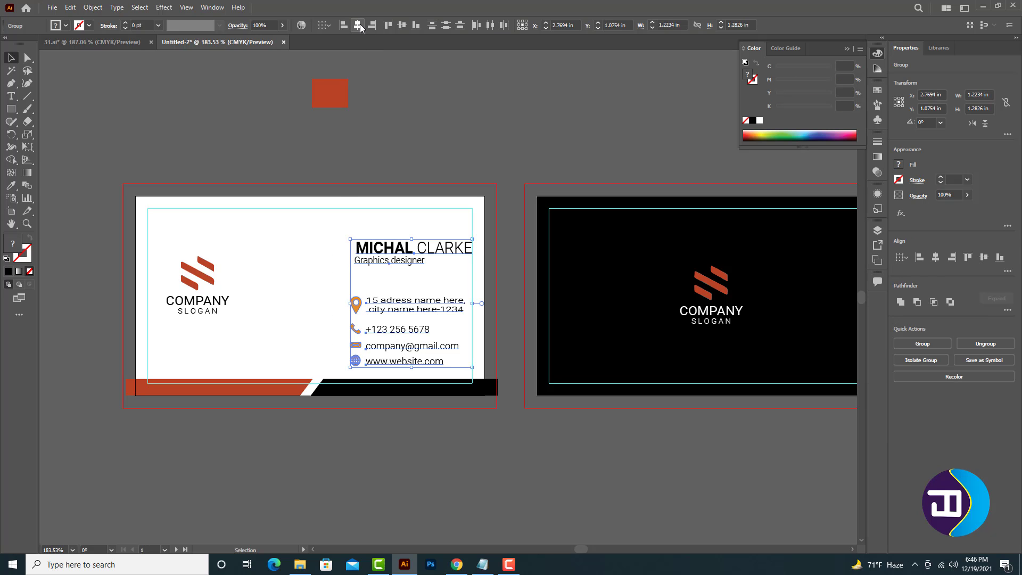
{"action": "left_click", "coordinate": [342, 26]}
{"action": "scroll", "coordinate": [319, 224], "scroll_direction": "down", "scroll_amount": 2}
{"action": "left_click", "coordinate": [288, 139]}
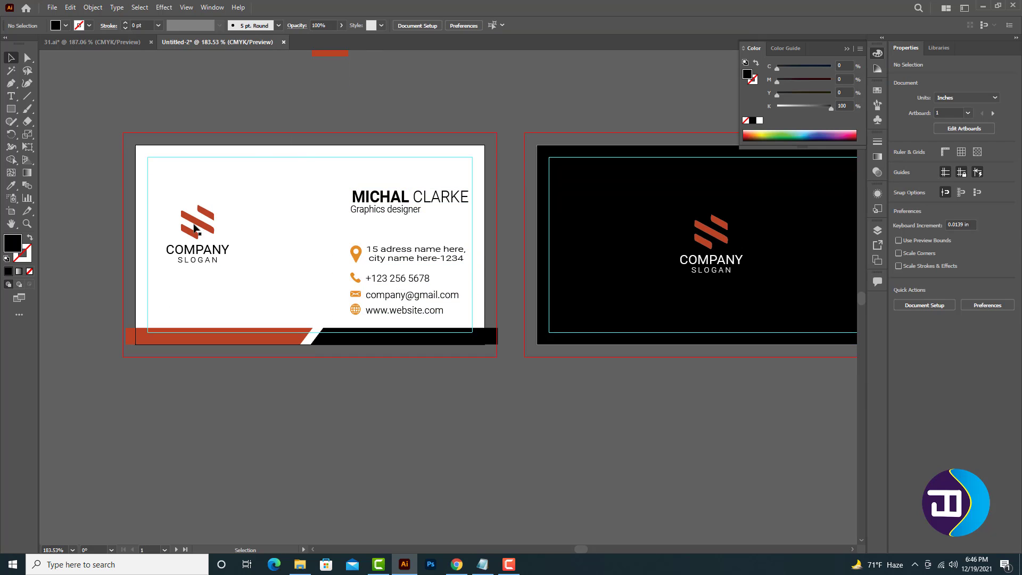
- Move the logo to the first card's upper-left corner and the address with its pin to the lower left above the red bar
{"action": "left_click_drag", "start_coordinate": [197, 225], "coordinate": [187, 193]}
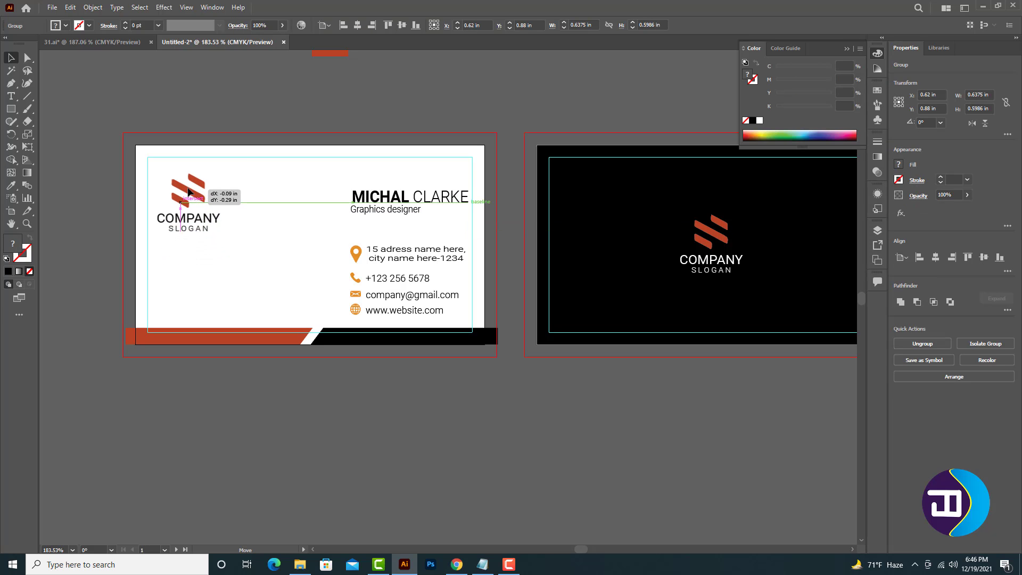
{"action": "scroll", "coordinate": [389, 180], "scroll_direction": "down", "scroll_amount": 1}
{"action": "scroll", "coordinate": [388, 176], "scroll_direction": "down", "scroll_amount": 1}
{"action": "left_click", "coordinate": [400, 210]}
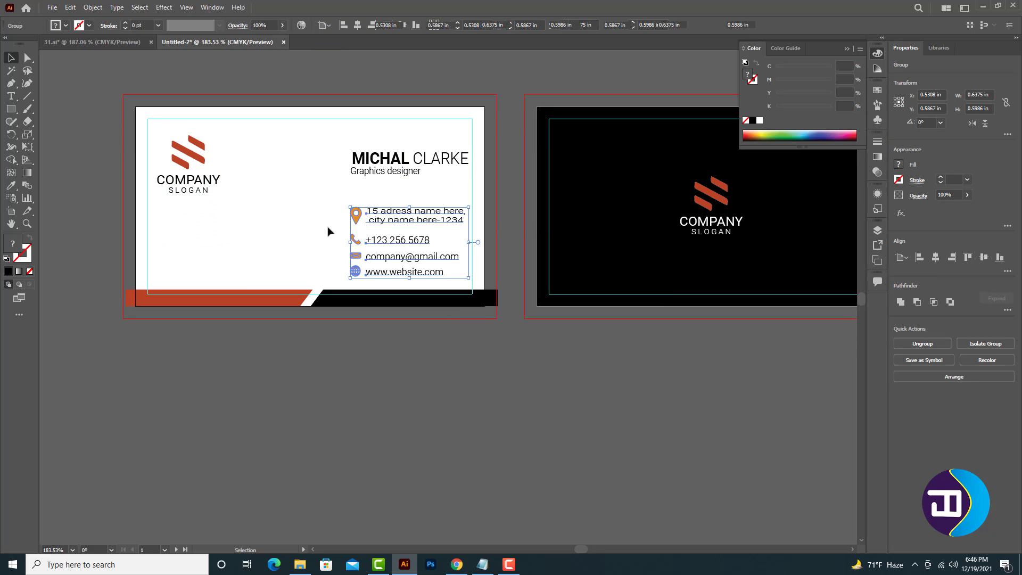
{"action": "left_click", "coordinate": [358, 197]}
{"action": "left_click_drag", "start_coordinate": [378, 215], "coordinate": [181, 265]}
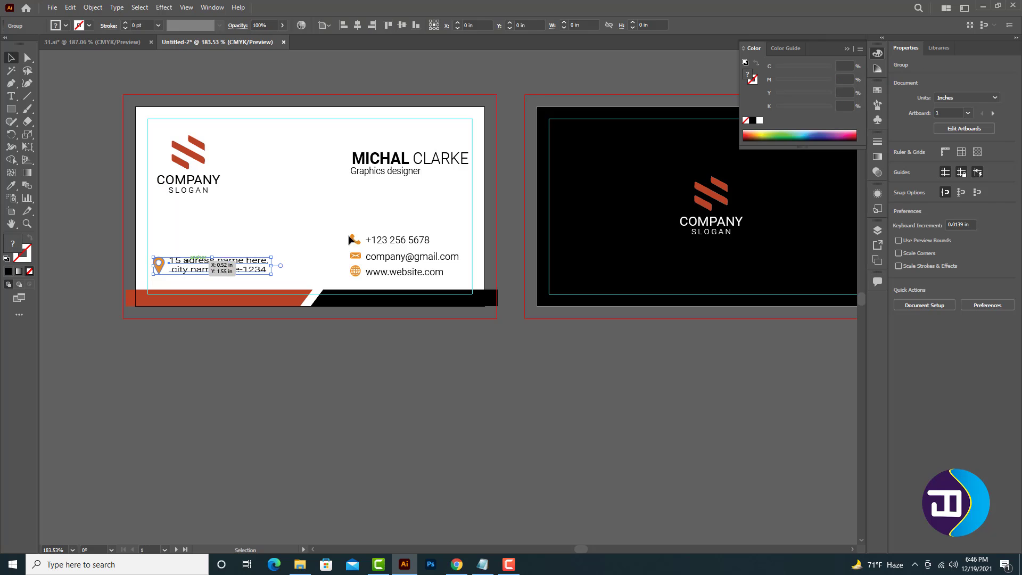
- Raise the phone, e-mail and website group slightly and left-align it with the name and title
{"action": "left_click_drag", "start_coordinate": [401, 243], "coordinate": [403, 228]}
{"action": "left_click_drag", "start_coordinate": [332, 131], "coordinate": [420, 250]}
{"action": "left_click", "coordinate": [341, 25]}
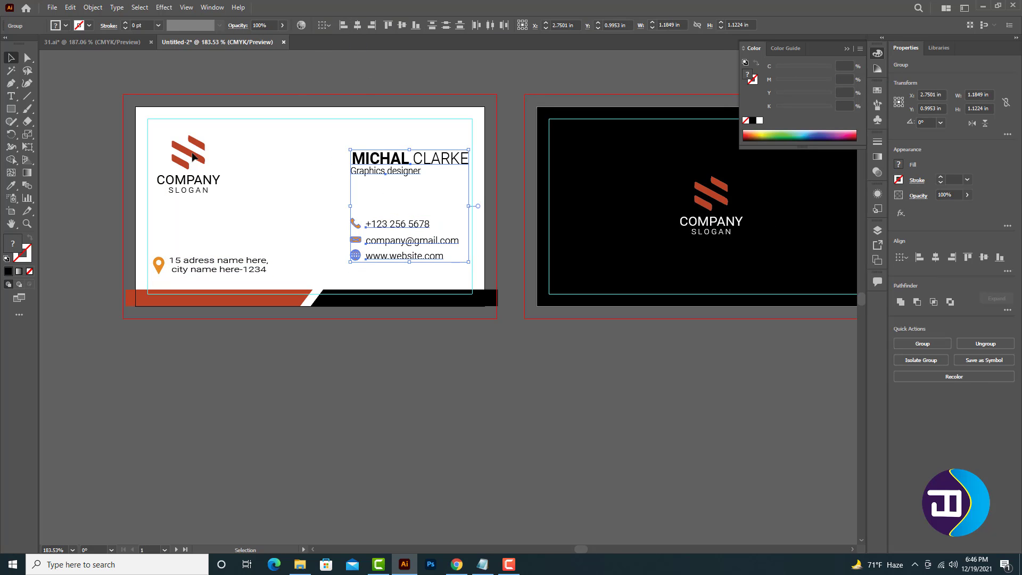
- Left-align the logo with the address below it and nudge both right to the safe-area guide
{"action": "left_click_drag", "start_coordinate": [204, 221], "coordinate": [252, 283]}
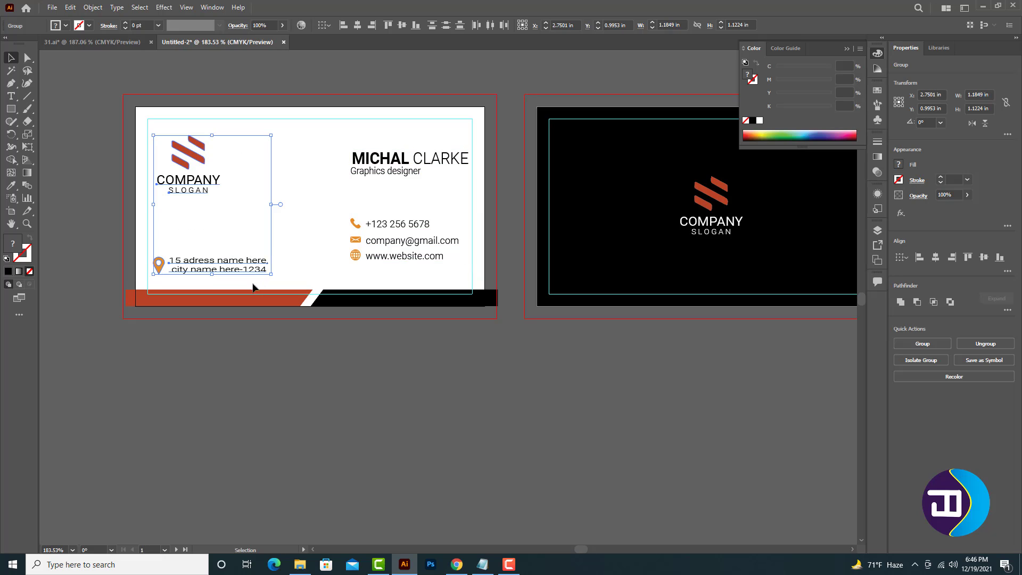
{"action": "left_click", "coordinate": [359, 28]}
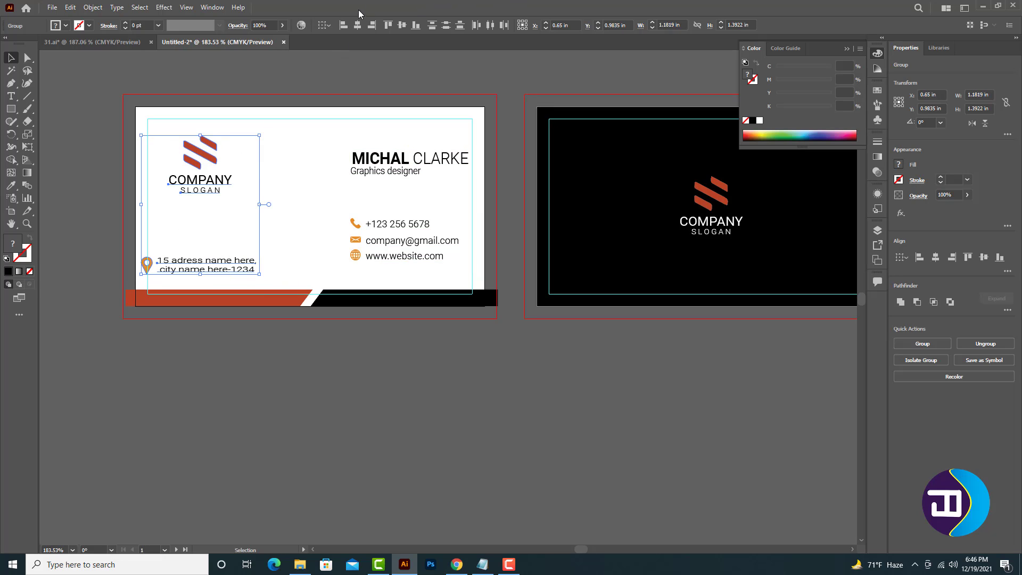
{"action": "left_click", "coordinate": [344, 27]}
{"action": "key", "text": "Right"}
{"action": "key", "text": "Right"}
{"action": "key", "text": "Right"}
{"action": "key", "text": "Right"}
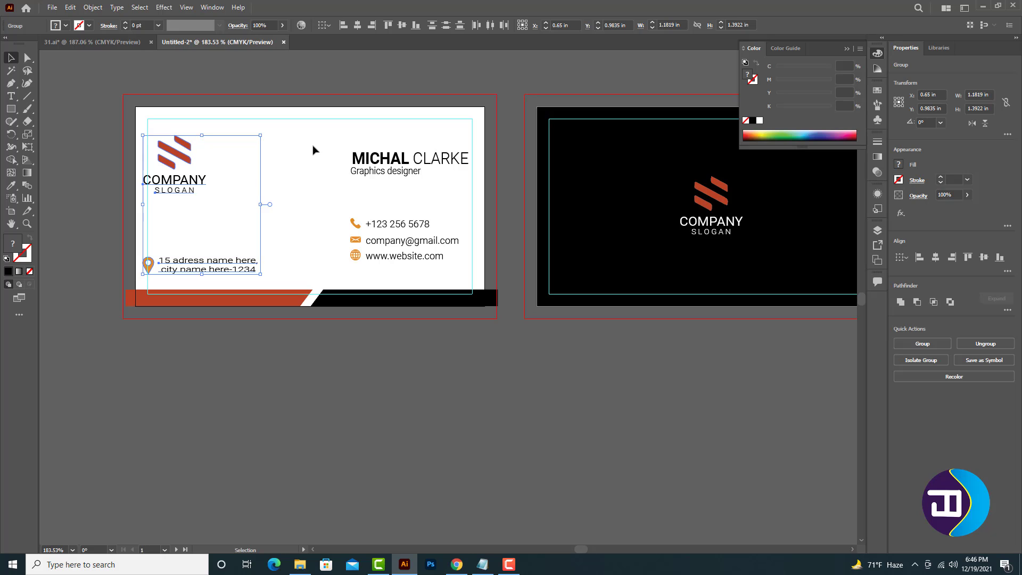
- Shift the logo slightly right and down so it sits roughly centred above the address
{"action": "left_click", "coordinate": [289, 128]}
{"action": "left_click_drag", "start_coordinate": [197, 167], "coordinate": [216, 177]}
- Bottom-align the phone, e-mail and website group with the address
{"action": "left_click_drag", "start_coordinate": [244, 219], "coordinate": [372, 272]}
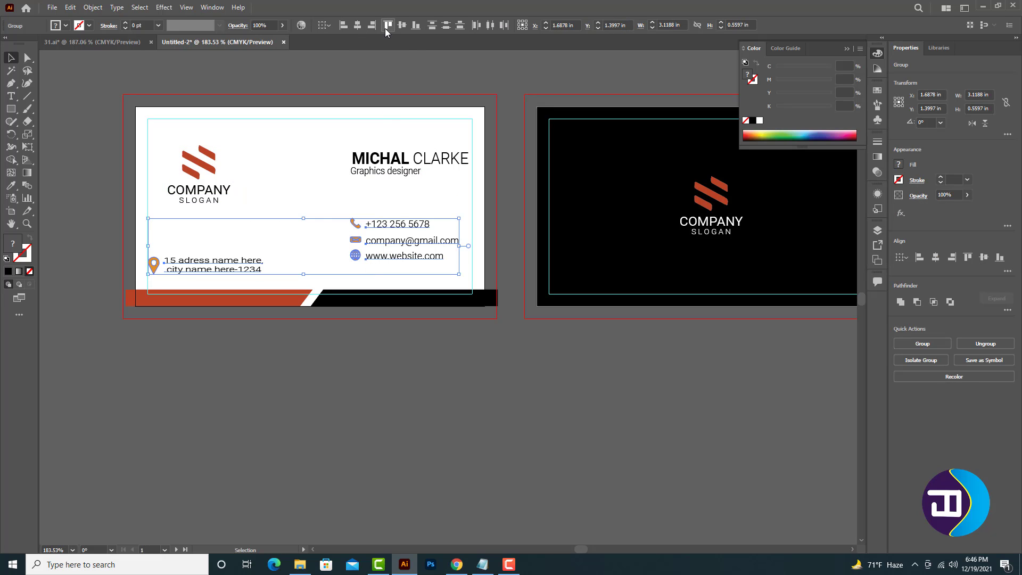
{"action": "left_click", "coordinate": [416, 26]}
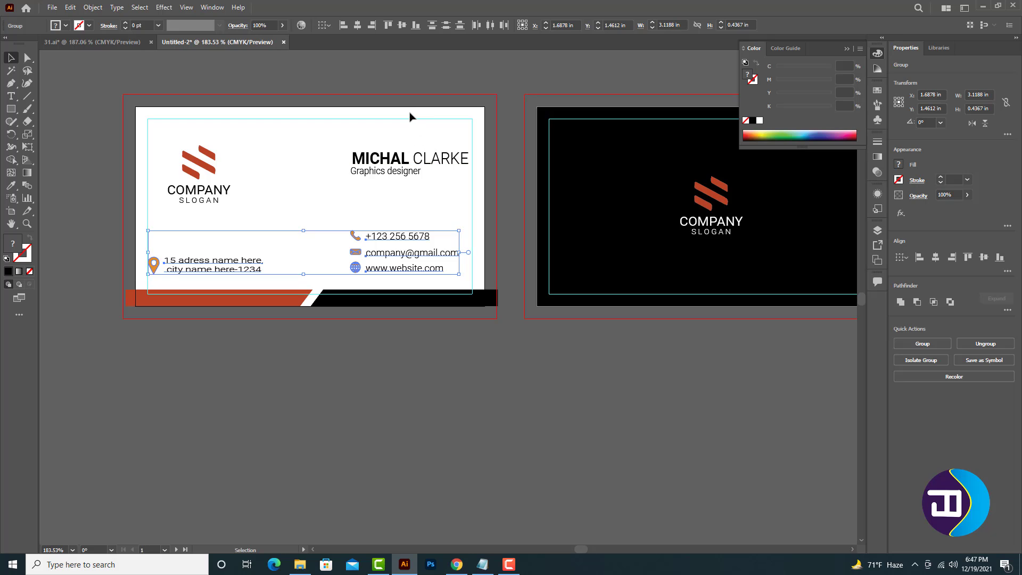
{"action": "left_click", "coordinate": [416, 77]}
- Top-align the name and job title with the logo on the first artboard
{"action": "left_click", "coordinate": [391, 156]}
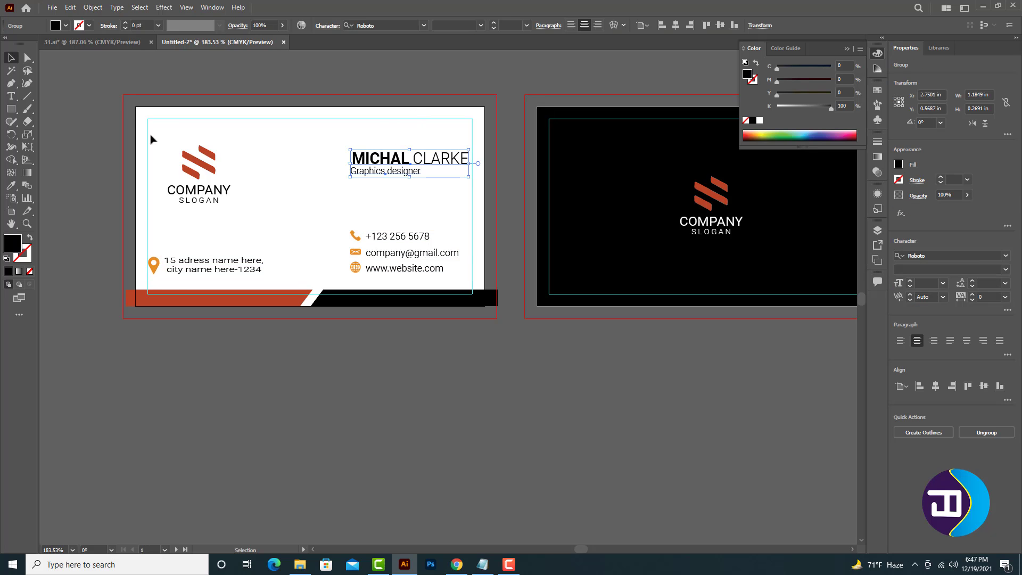
{"action": "left_click_drag", "start_coordinate": [177, 140], "coordinate": [380, 181]}
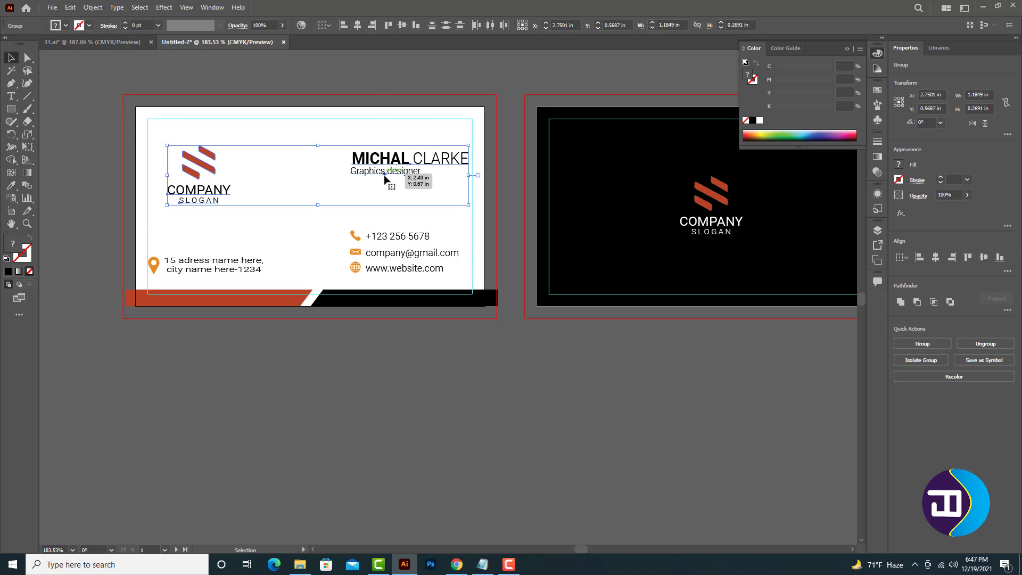
{"action": "left_click", "coordinate": [388, 25]}
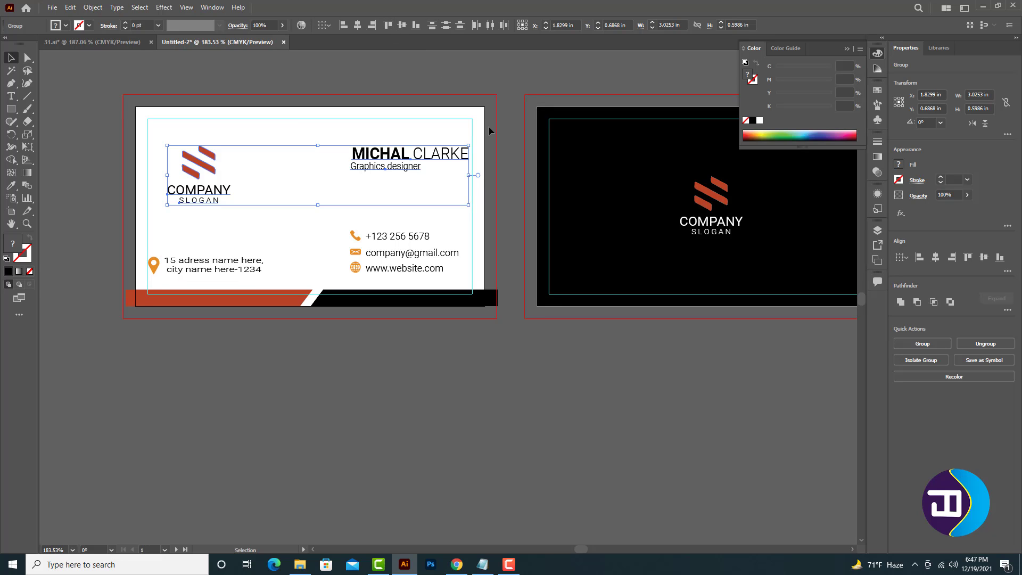
{"action": "scroll", "coordinate": [489, 130], "scroll_direction": "down", "scroll_amount": 1}
{"action": "left_click", "coordinate": [412, 330]}
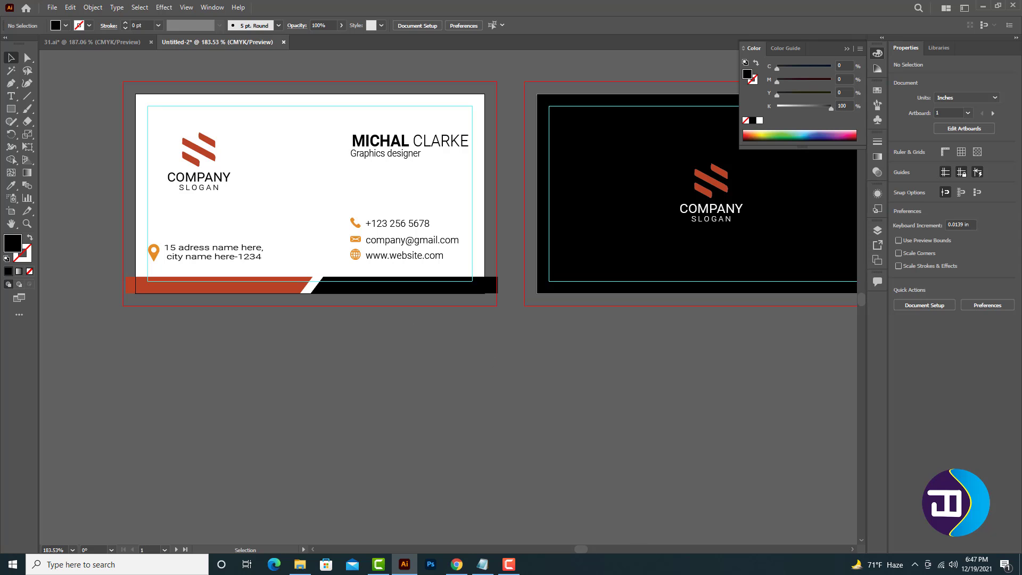
{"action": "left_click", "coordinate": [509, 564]}
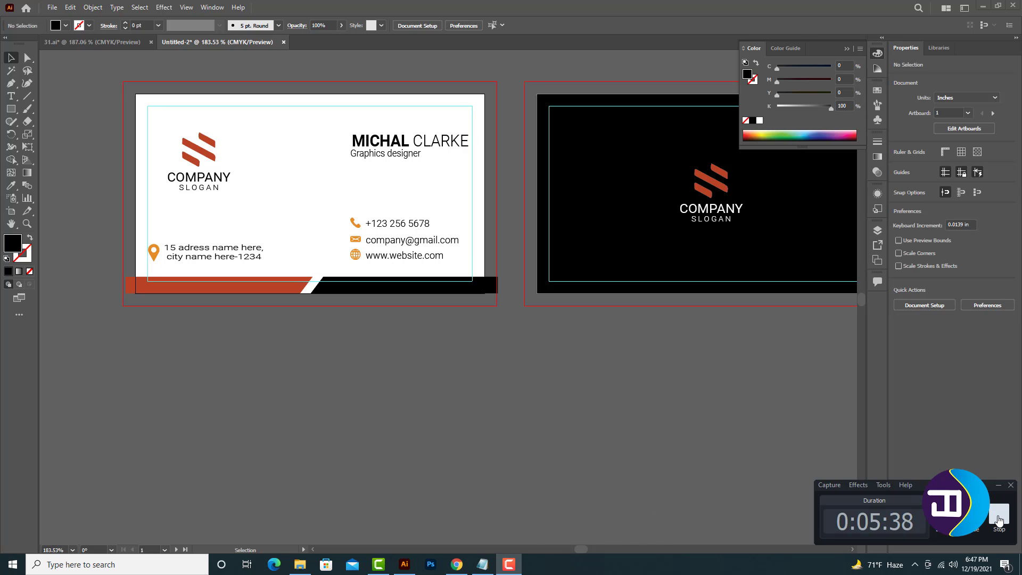
{"action": "scroll", "coordinate": [617, 458], "scroll_direction": "up", "scroll_amount": 2}
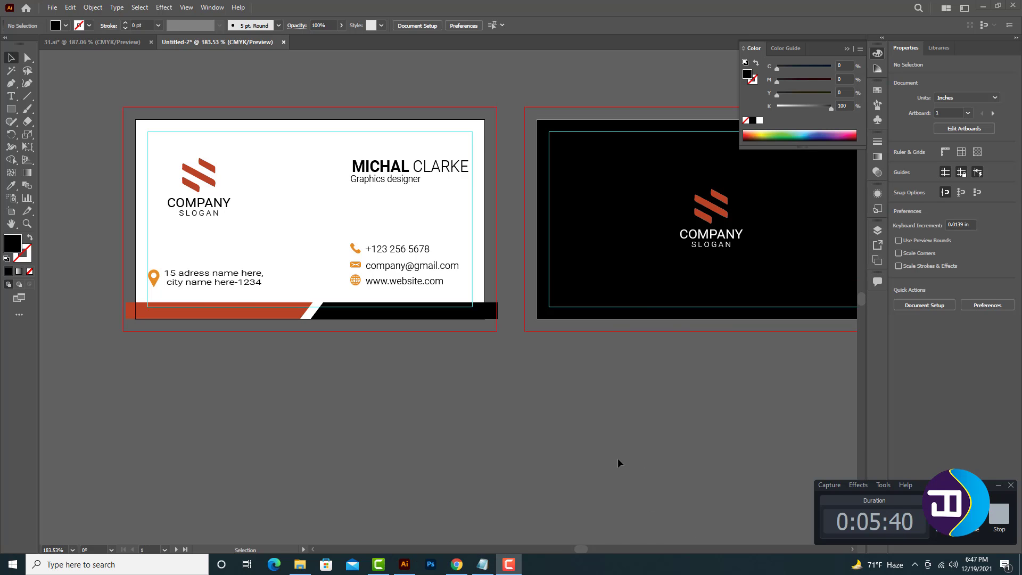
{"action": "left_click", "coordinate": [616, 457]}
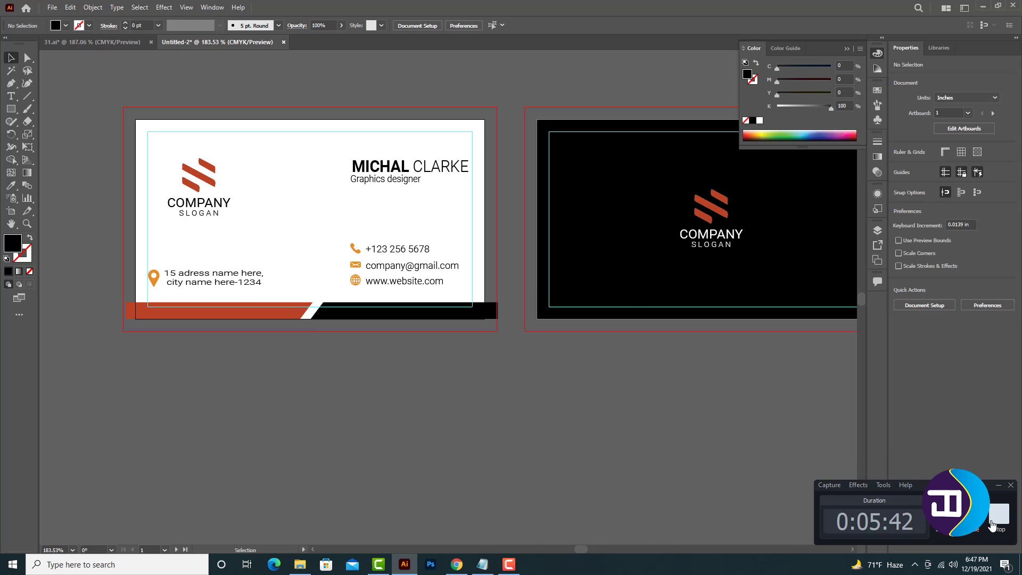